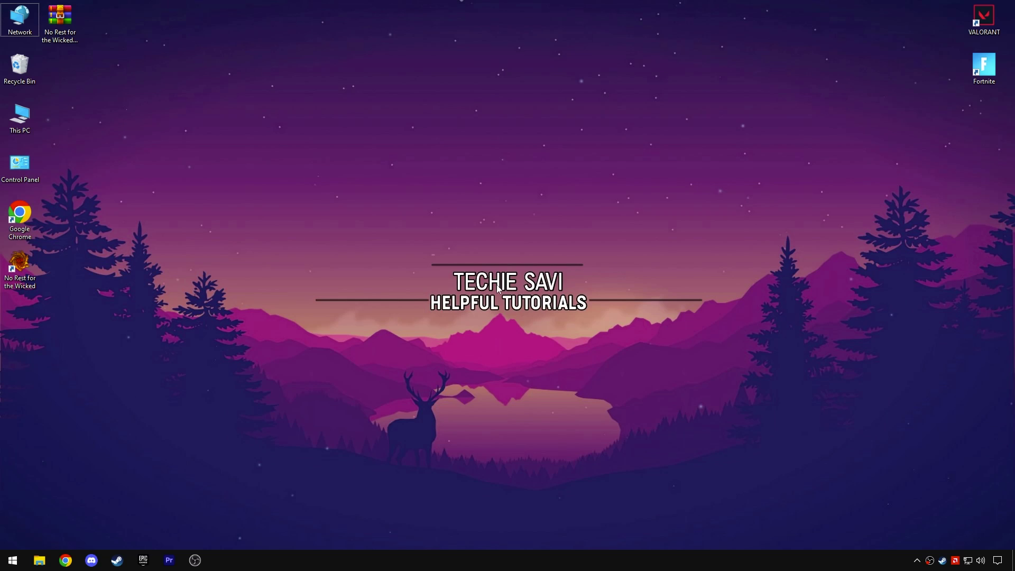
Open the file location of the No Rest for the Wicked desktop shortcut.
{"action": "left_click", "coordinate": [28, 271]}
{"action": "right_click", "coordinate": [28, 270]}
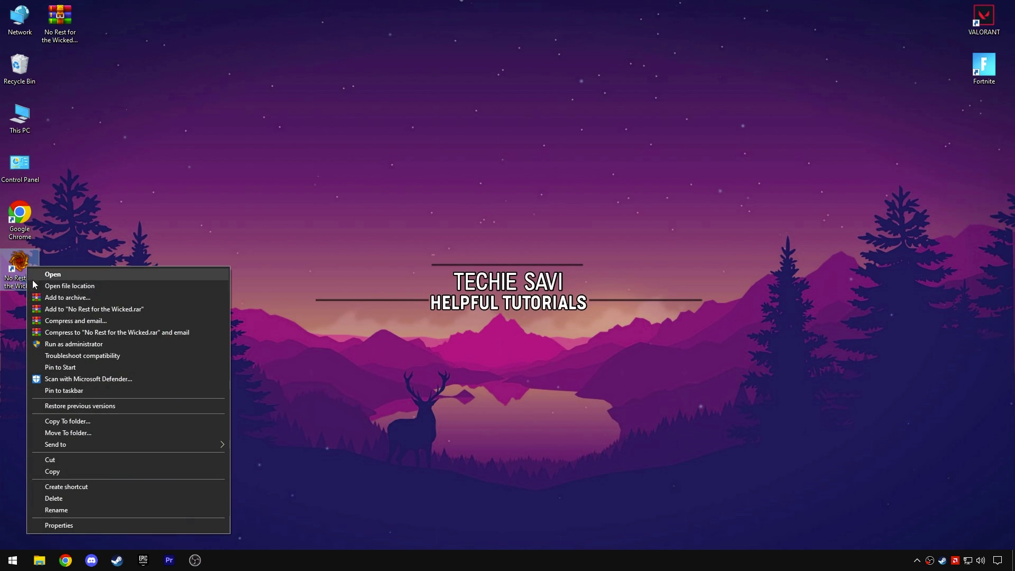
{"action": "left_click", "coordinate": [76, 287]}
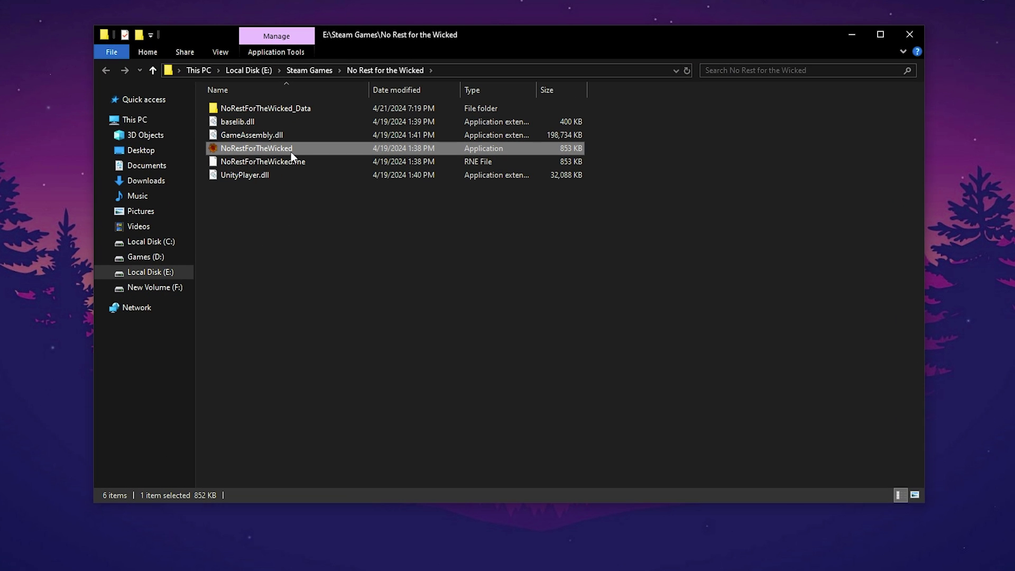
Open the compatibility properties of the NoRestForTheWicked application and disable fullscreen optimizations.
{"action": "right_click", "coordinate": [309, 172]}
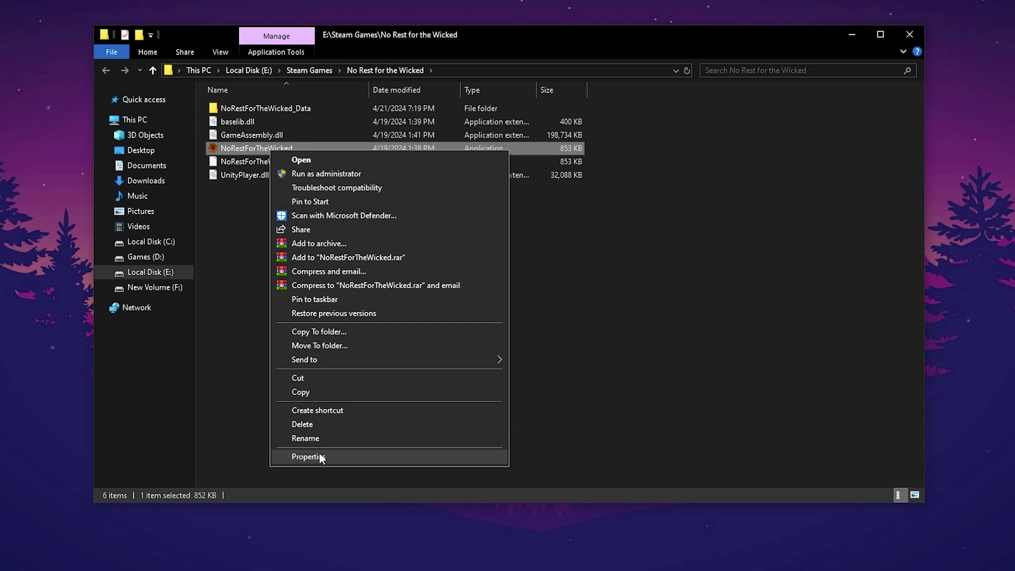
{"action": "left_click", "coordinate": [299, 457]}
{"action": "left_click_drag", "start_coordinate": [404, 179], "coordinate": [408, 88]}
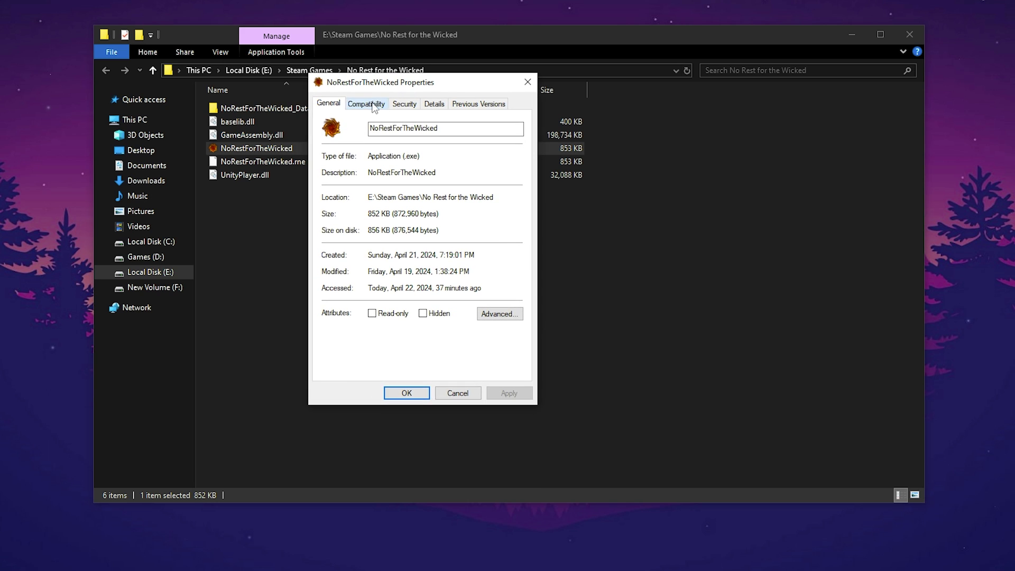
{"action": "left_click", "coordinate": [365, 105]}
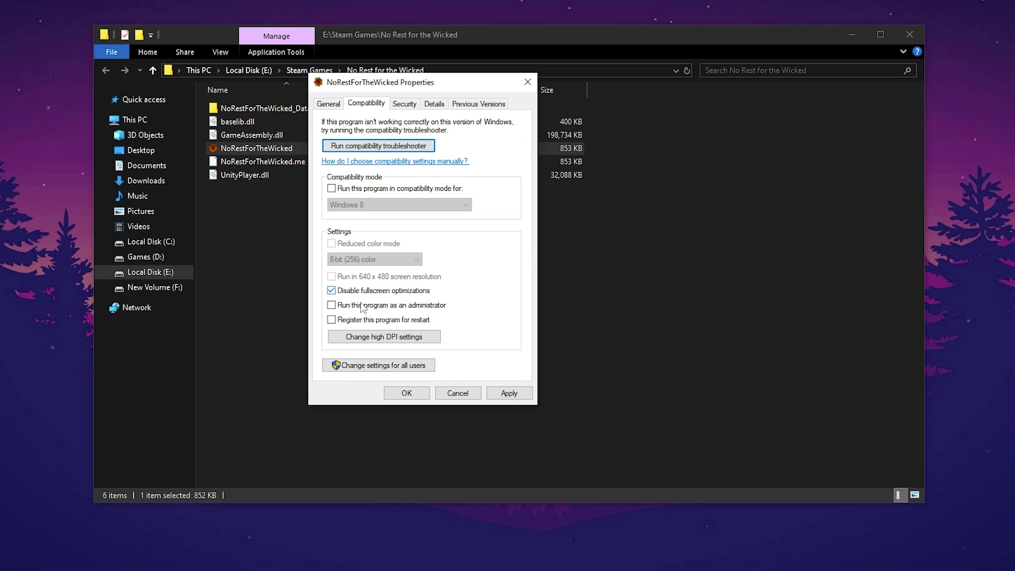
Override the game's high DPI scaling behavior with scaling performed by Application, apply the properties, and close the game folder.
{"action": "left_click", "coordinate": [387, 338]}
{"action": "left_click_drag", "start_coordinate": [441, 143], "coordinate": [612, 142]}
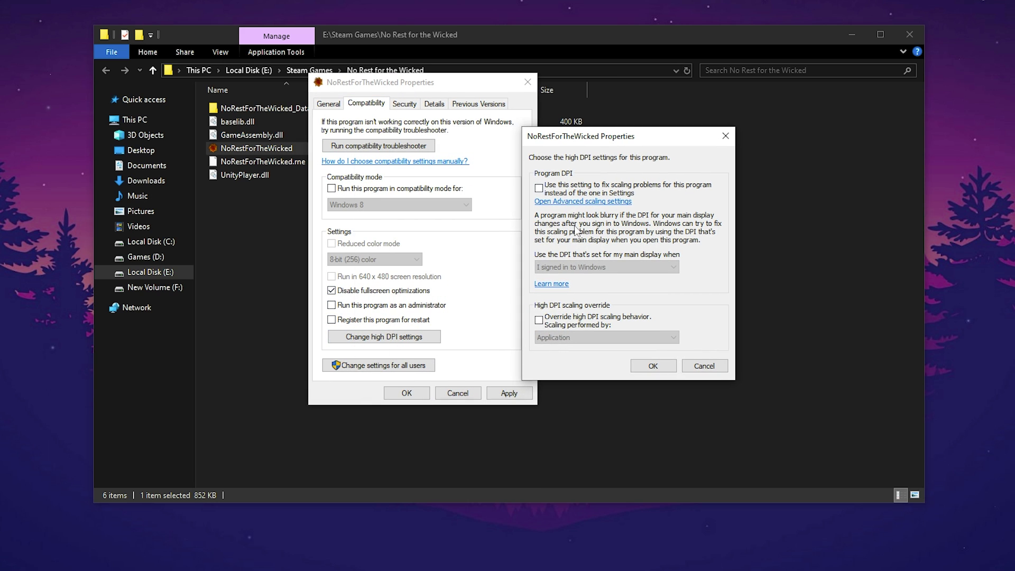
{"action": "left_click", "coordinate": [548, 336]}
{"action": "left_click", "coordinate": [549, 344]}
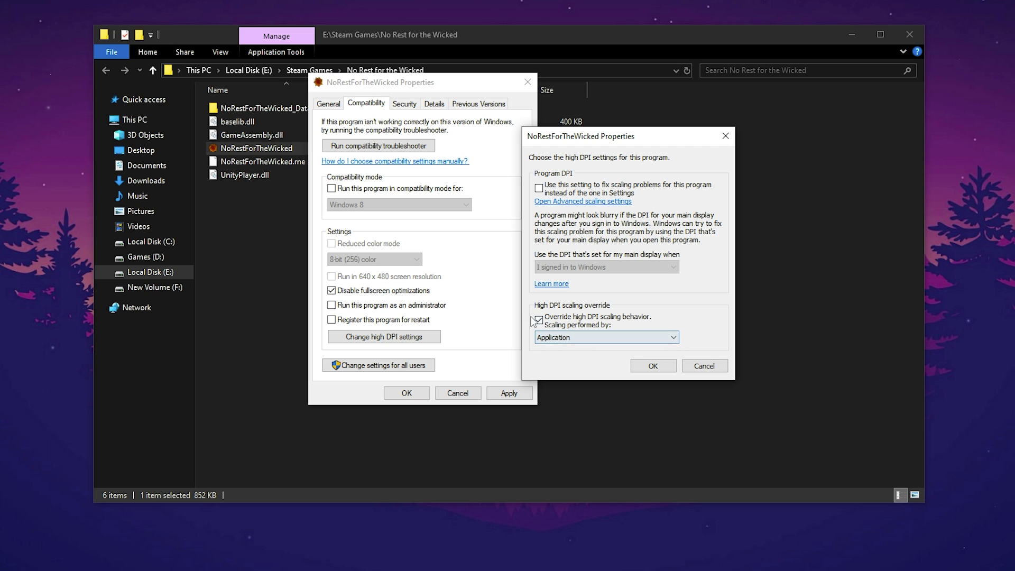
{"action": "left_click", "coordinate": [652, 366]}
{"action": "left_click", "coordinate": [508, 393]}
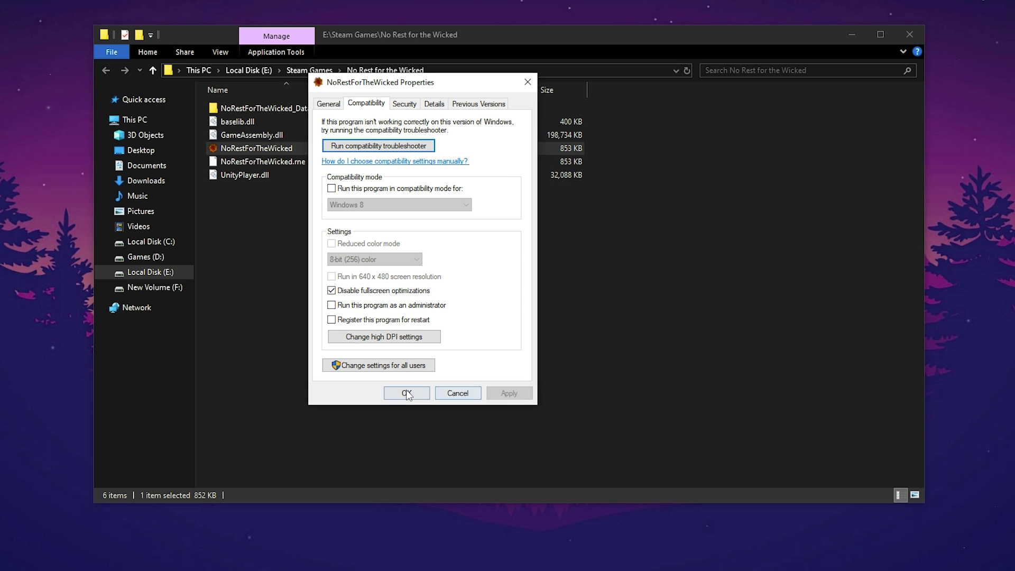
{"action": "left_click", "coordinate": [411, 396]}
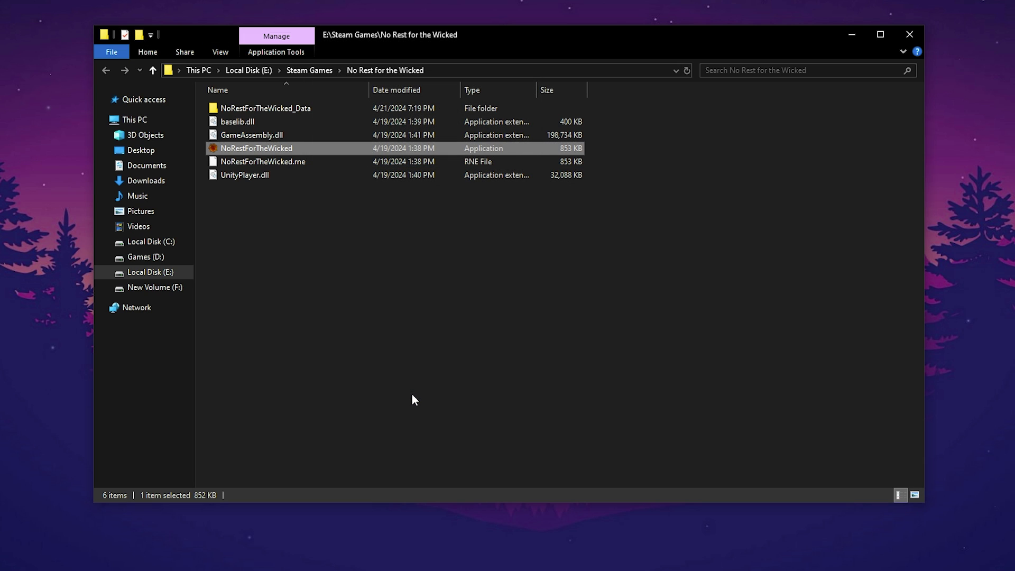
{"action": "left_click", "coordinate": [904, 38]}
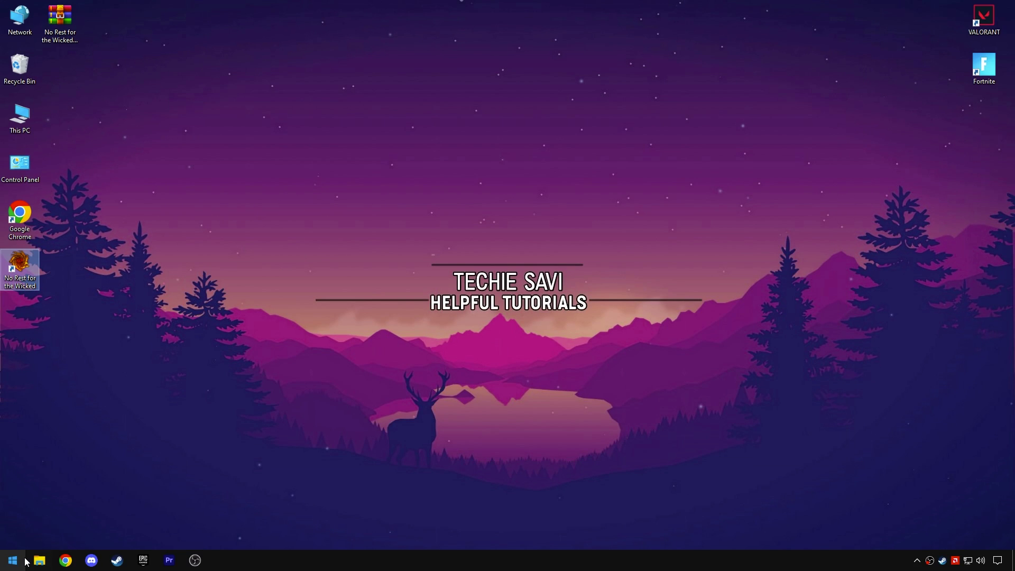
Search Windows for "Game Mode" and open the Game Mode settings.
{"action": "left_click", "coordinate": [21, 560]}
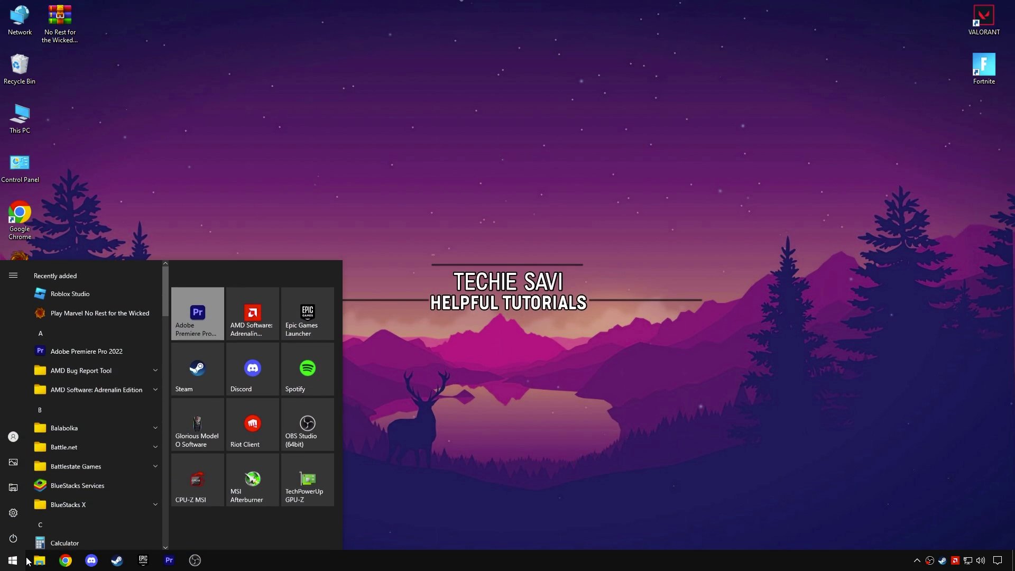
{"action": "type", "text": "Game M"}
{"action": "type", "text": "ode"}
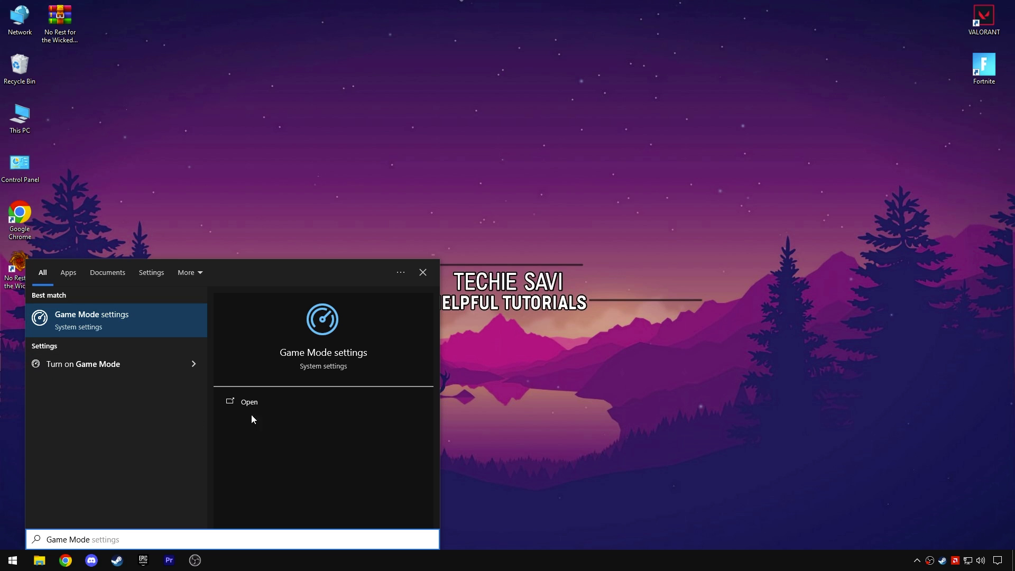
{"action": "left_click", "coordinate": [262, 403]}
Keep Game Bar off, disallow the controller from opening it, and turn on Game Mode.
{"action": "left_click", "coordinate": [109, 163]}
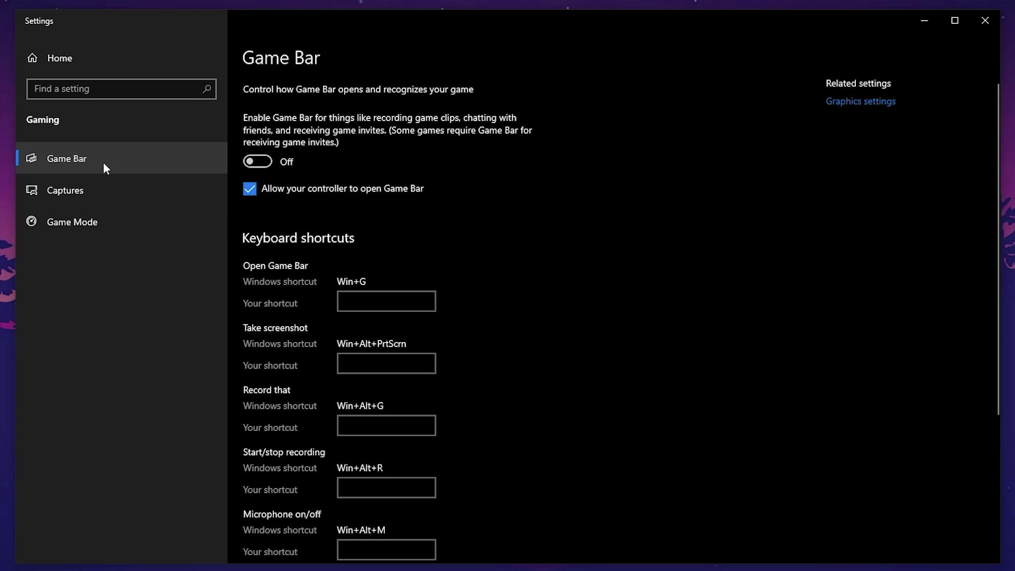
{"action": "left_click", "coordinate": [255, 162]}
{"action": "left_click", "coordinate": [261, 162]}
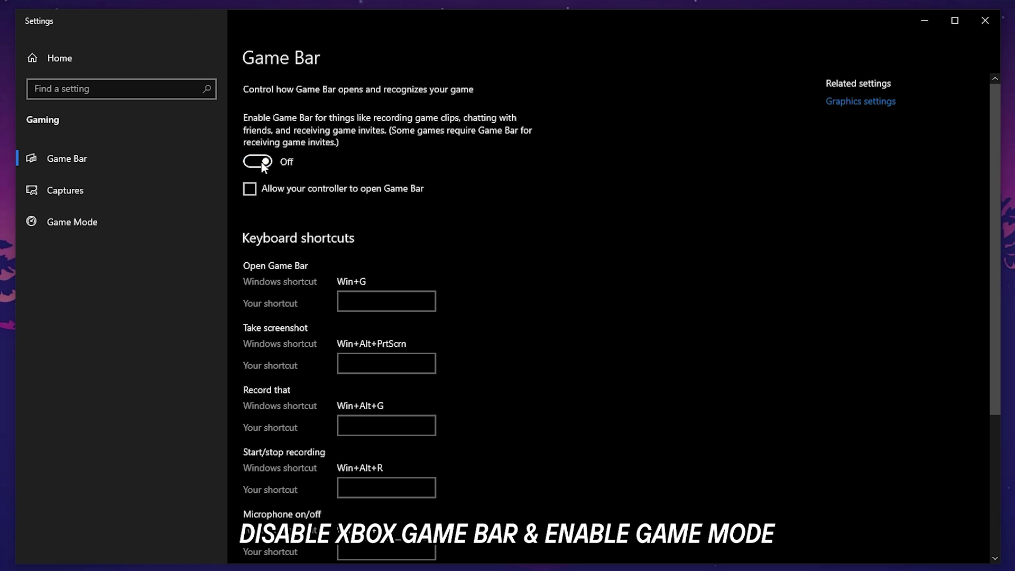
{"action": "left_click", "coordinate": [116, 222]}
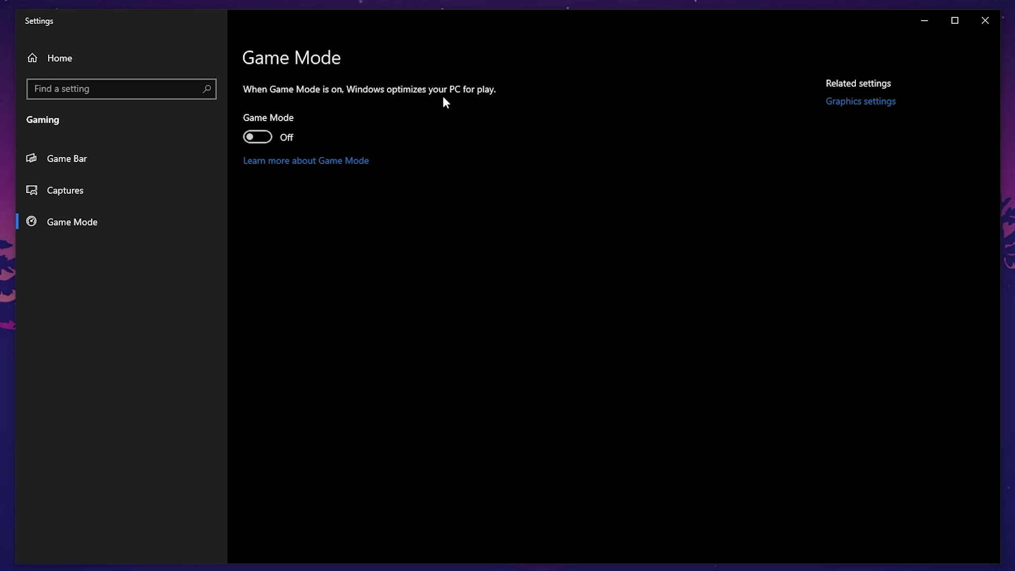
{"action": "left_click", "coordinate": [265, 140]}
Go to the system display settings and open the graphics settings.
{"action": "left_click", "coordinate": [88, 66]}
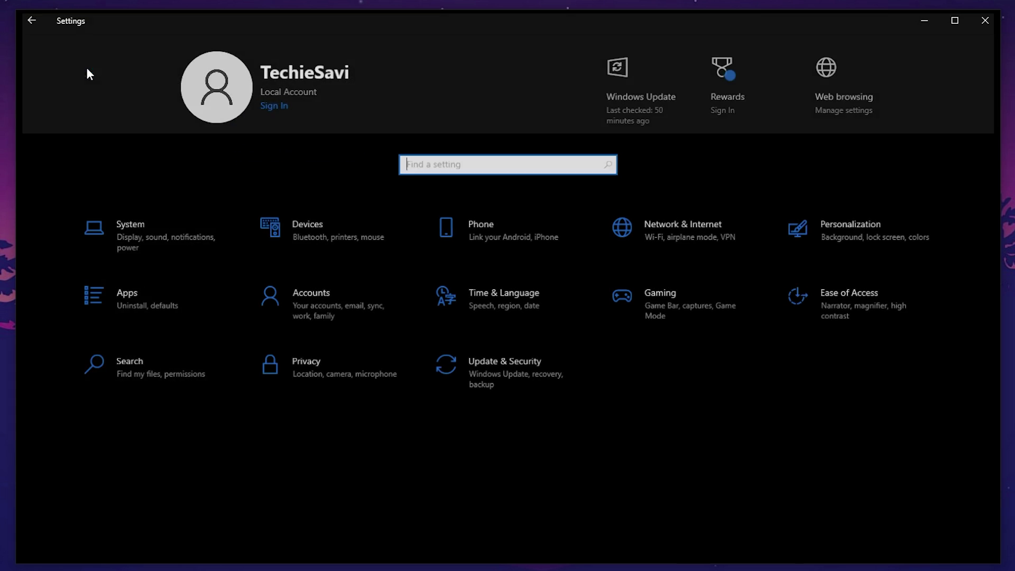
{"action": "left_click", "coordinate": [154, 236]}
{"action": "scroll", "coordinate": [225, 311], "scroll_direction": "down", "scroll_amount": 2}
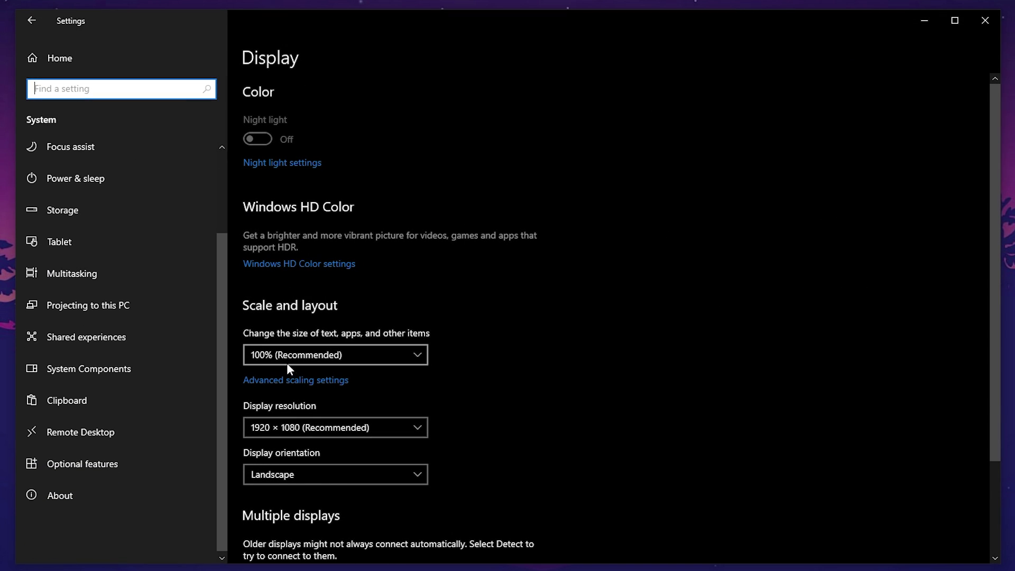
{"action": "scroll", "coordinate": [292, 423], "scroll_direction": "down", "scroll_amount": 3}
{"action": "left_click", "coordinate": [284, 504]}
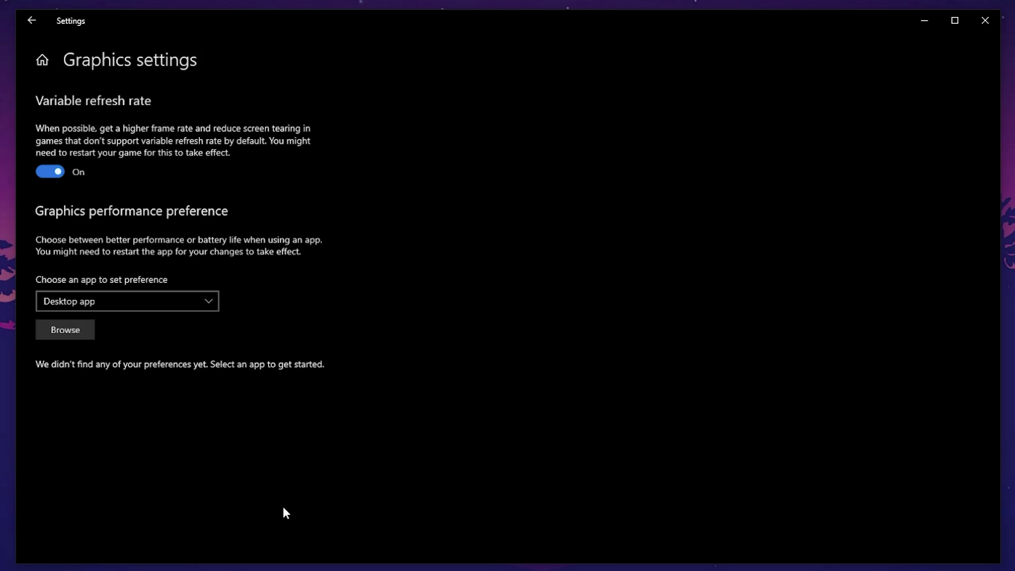
Add the NoRestForTheWicked application from Steam Games\No Rest for the Wicked to the graphics performance preferences.
{"action": "left_click", "coordinate": [75, 334]}
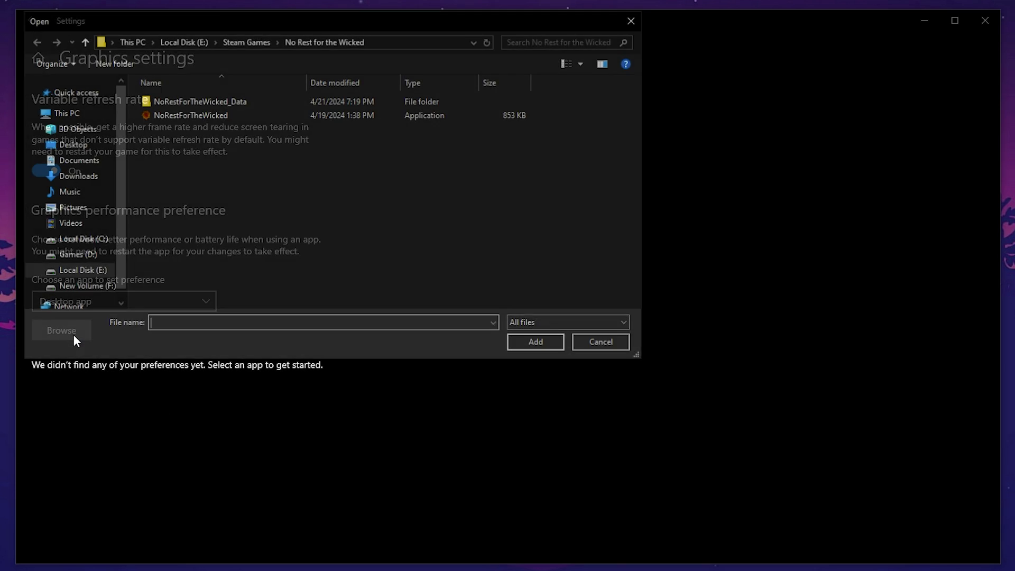
{"action": "left_click", "coordinate": [240, 43]}
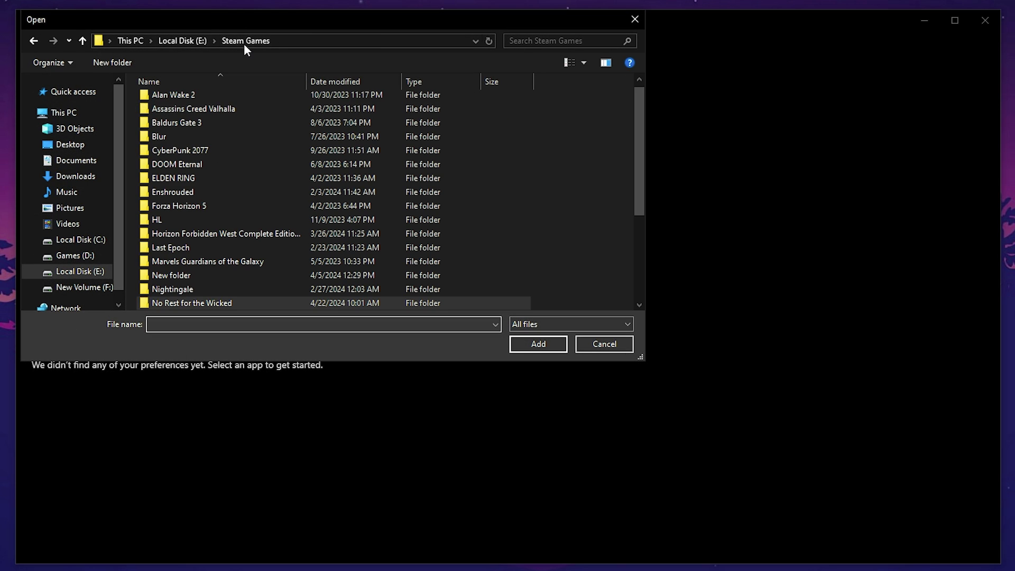
{"action": "left_click", "coordinate": [186, 178]}
{"action": "scroll", "coordinate": [199, 227], "scroll_direction": "down", "scroll_amount": 2}
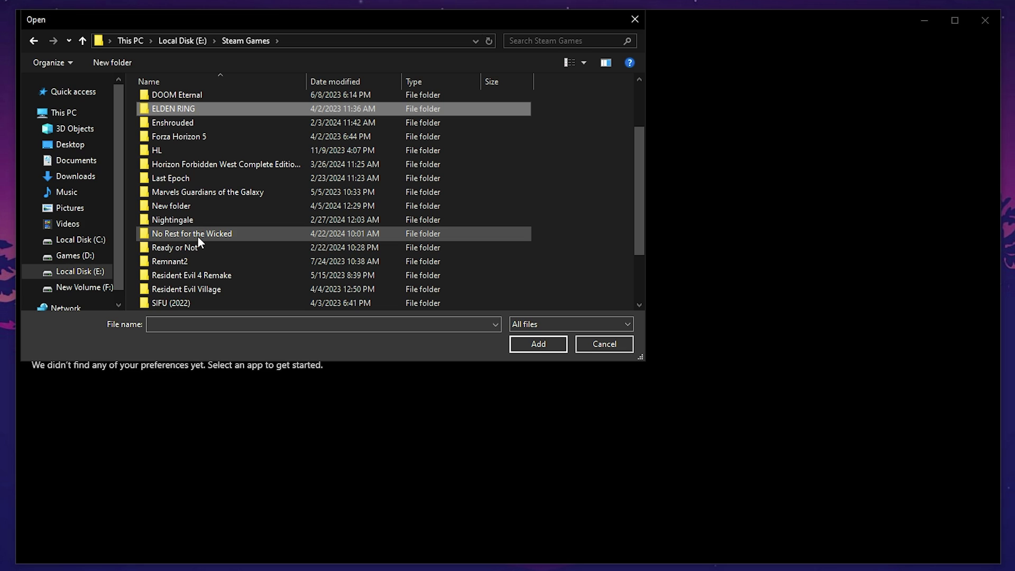
{"action": "left_click", "coordinate": [198, 236]}
{"action": "double_click", "coordinate": [232, 236]}
{"action": "left_click", "coordinate": [239, 115]}
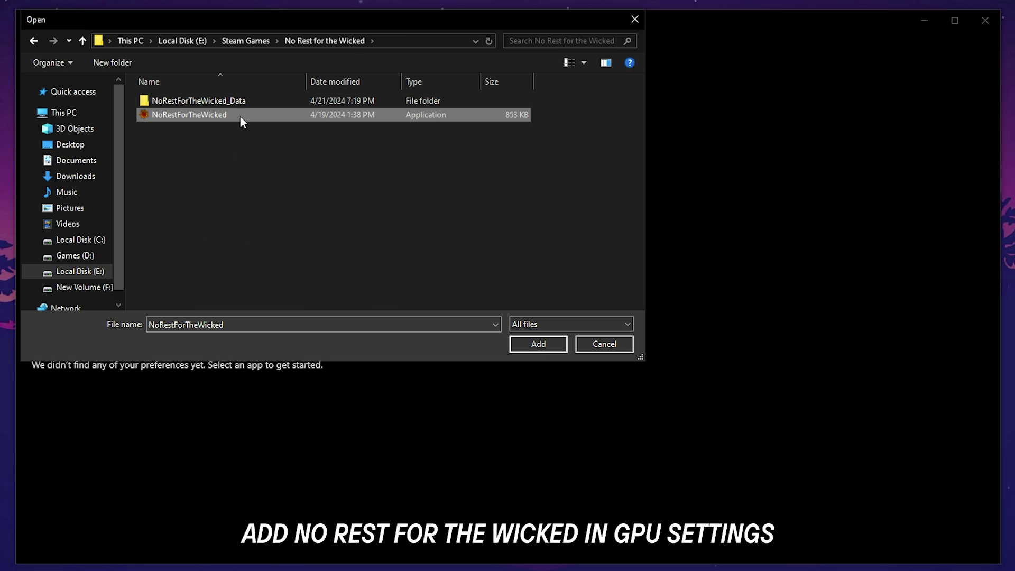
{"action": "left_click", "coordinate": [536, 345]}
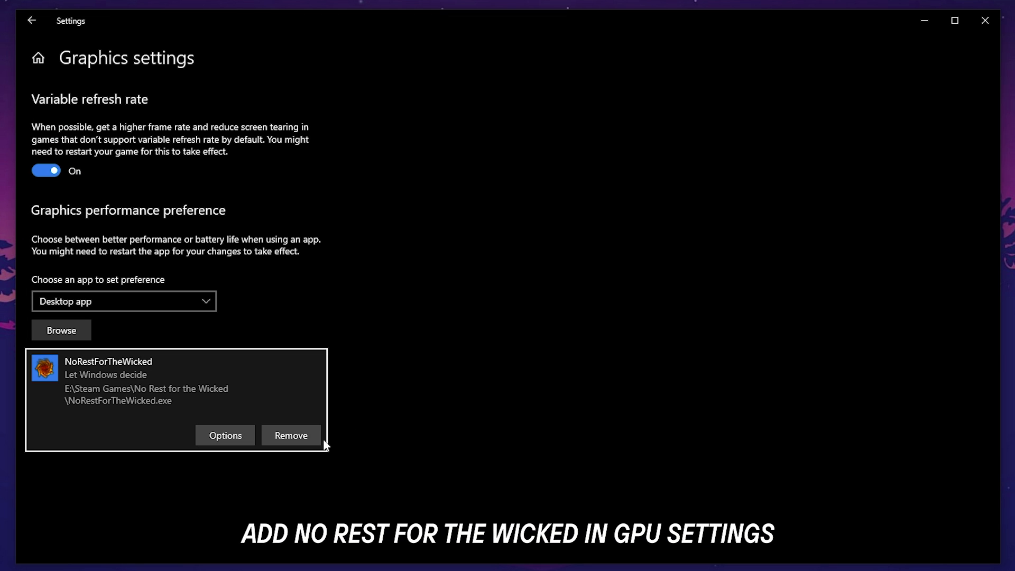
Set the graphics preference of NoRestForTheWicked to High performance and save it.
{"action": "left_click", "coordinate": [220, 435]}
{"action": "left_click", "coordinate": [398, 317]}
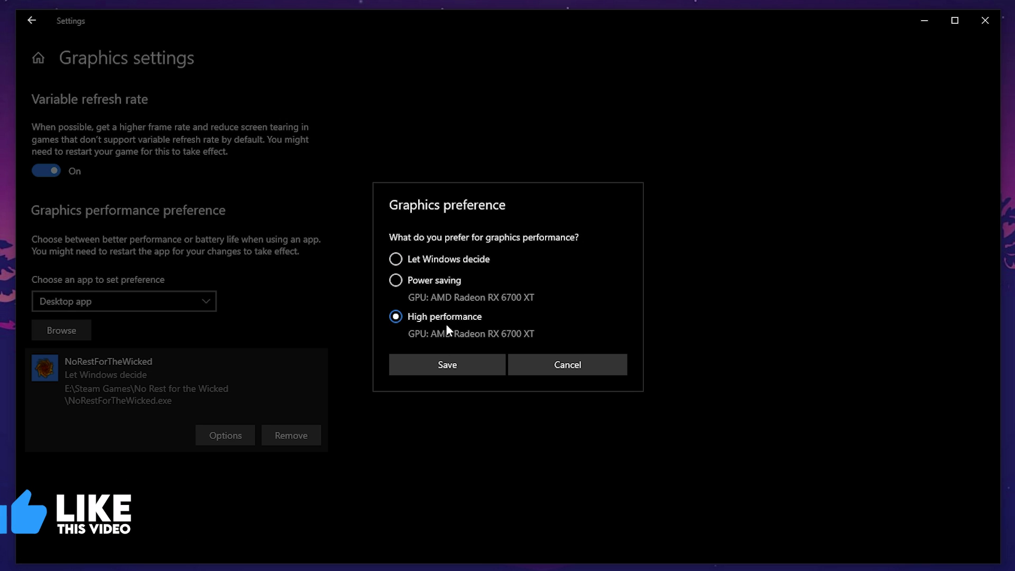
{"action": "left_click", "coordinate": [460, 365]}
Turn off letting apps run in the background in the privacy settings.
{"action": "left_click", "coordinate": [33, 62]}
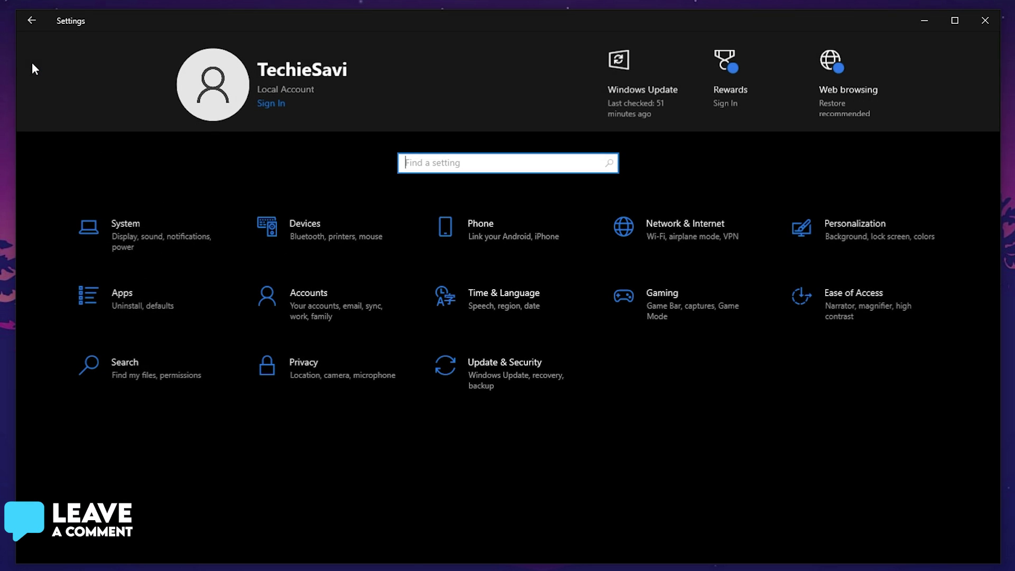
{"action": "left_click", "coordinate": [305, 374]}
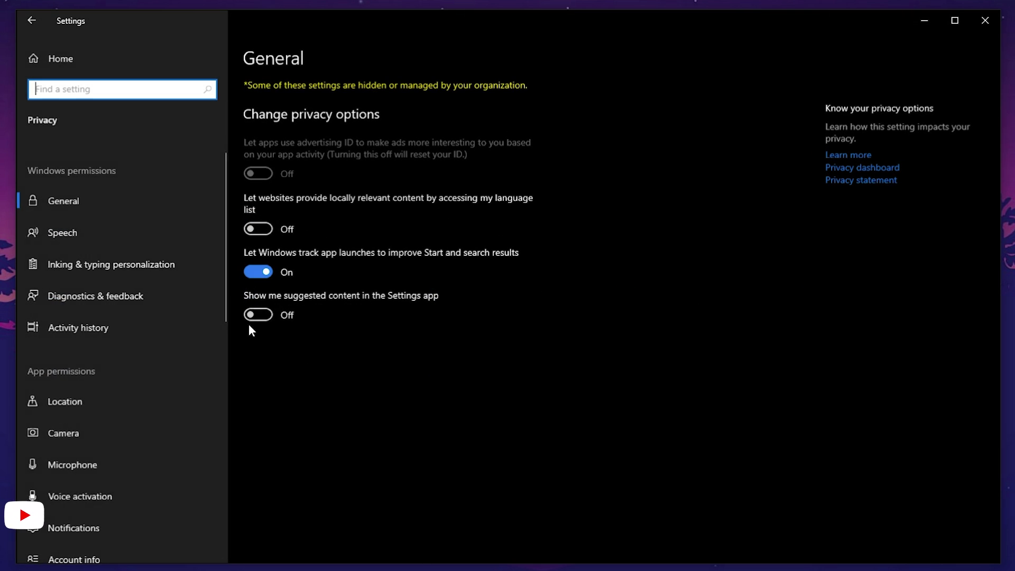
{"action": "left_click_drag", "start_coordinate": [224, 324], "coordinate": [212, 448]}
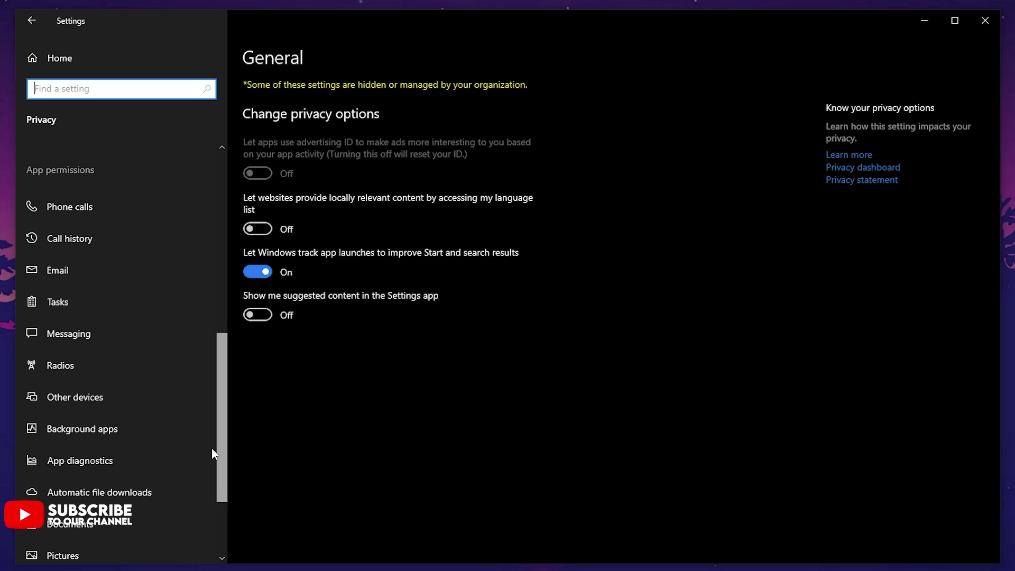
{"action": "left_click", "coordinate": [66, 428]}
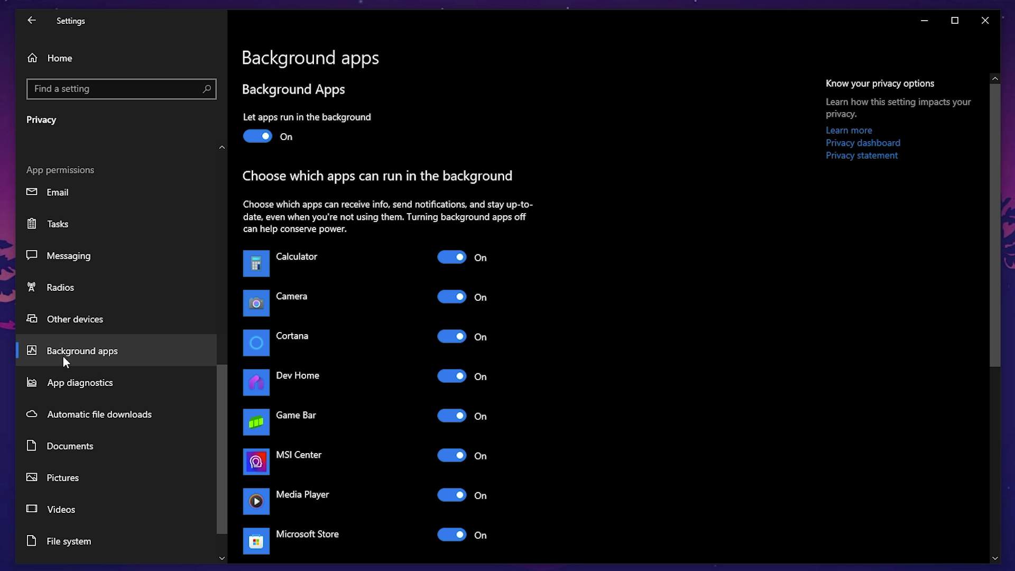
{"action": "left_click_drag", "start_coordinate": [996, 306], "coordinate": [768, 268]}
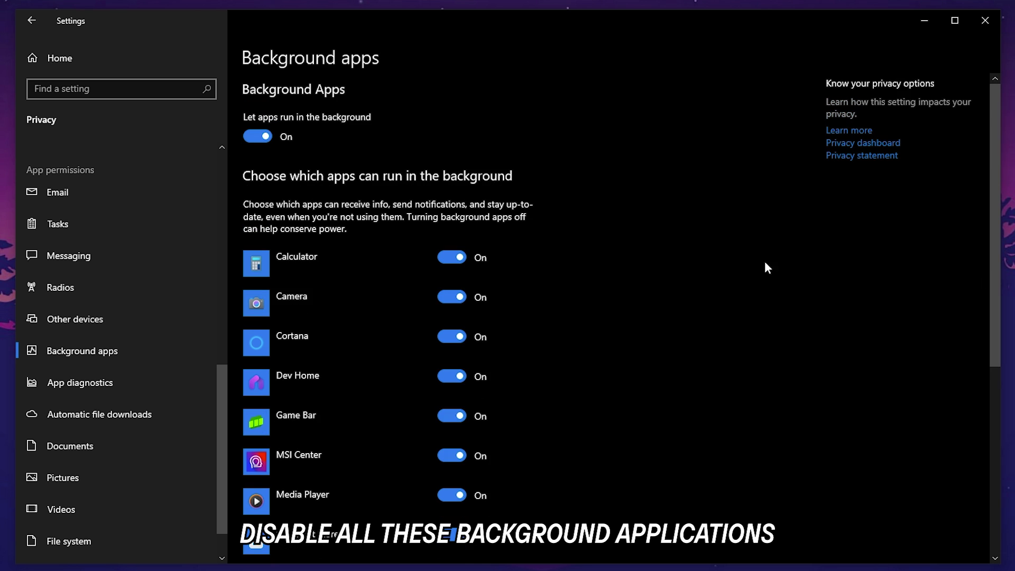
{"action": "left_click", "coordinate": [268, 137]}
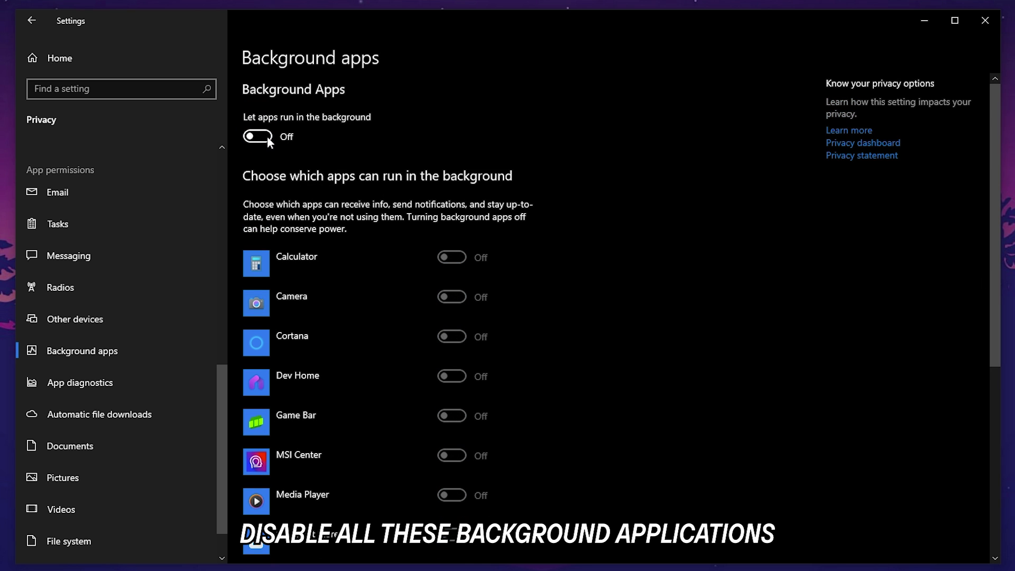
Open the advanced system settings from the system's About page.
{"action": "left_click", "coordinate": [88, 62]}
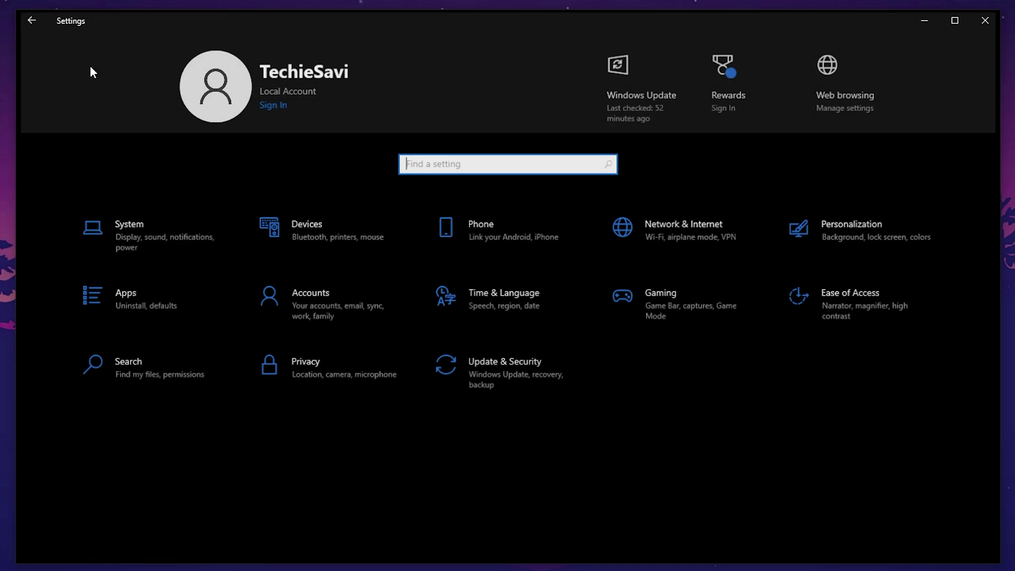
{"action": "left_click", "coordinate": [138, 236]}
{"action": "scroll", "coordinate": [121, 454], "scroll_direction": "down", "scroll_amount": 3}
{"action": "left_click", "coordinate": [81, 487]}
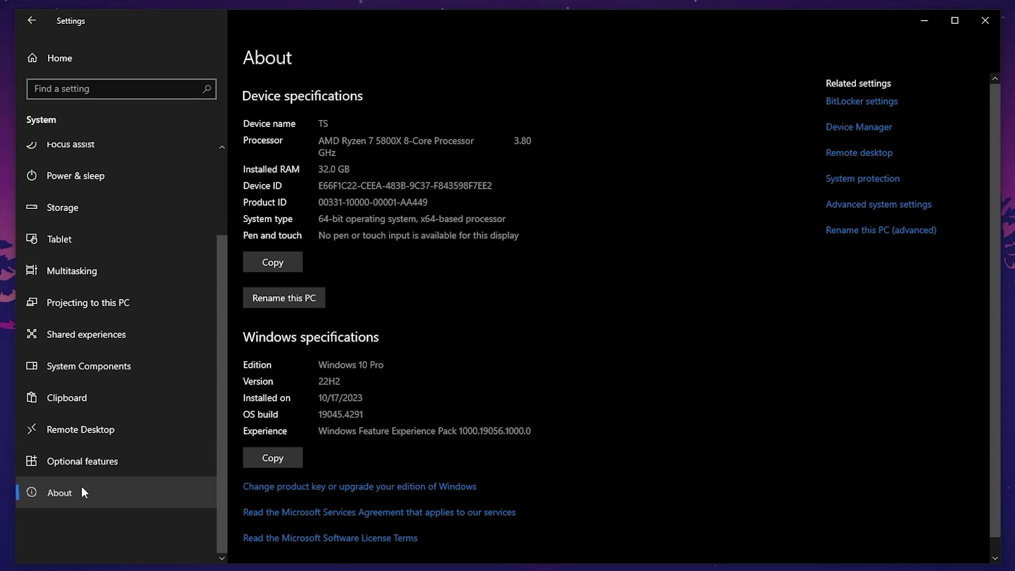
{"action": "left_click", "coordinate": [877, 206]}
{"action": "left_click_drag", "start_coordinate": [86, 46], "coordinate": [325, 47]}
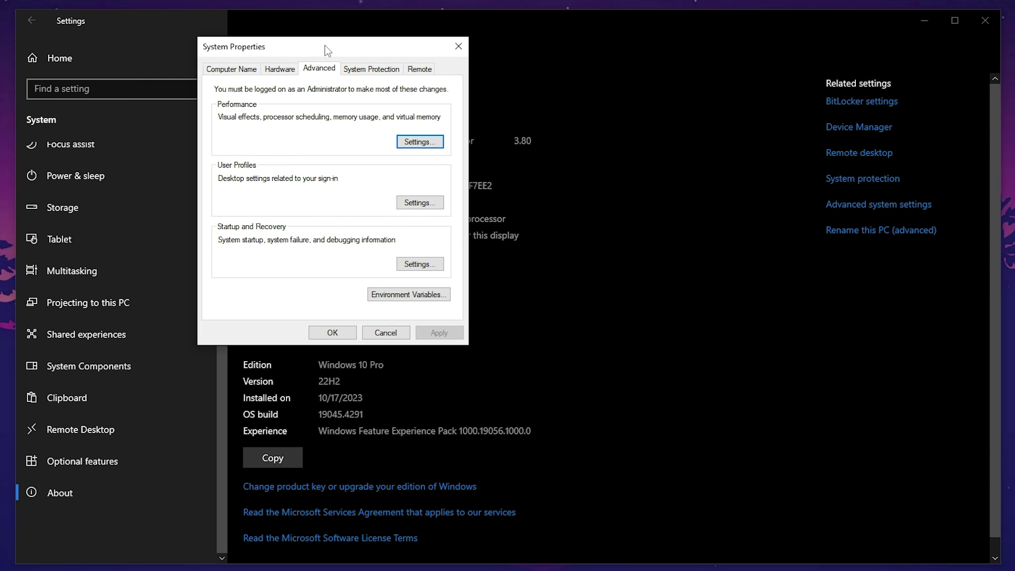
In the performance options, turn off all visual effects except animating windows when minimizing and maximizing.
{"action": "left_click", "coordinate": [421, 142]}
{"action": "left_click_drag", "start_coordinate": [404, 100], "coordinate": [639, 58]}
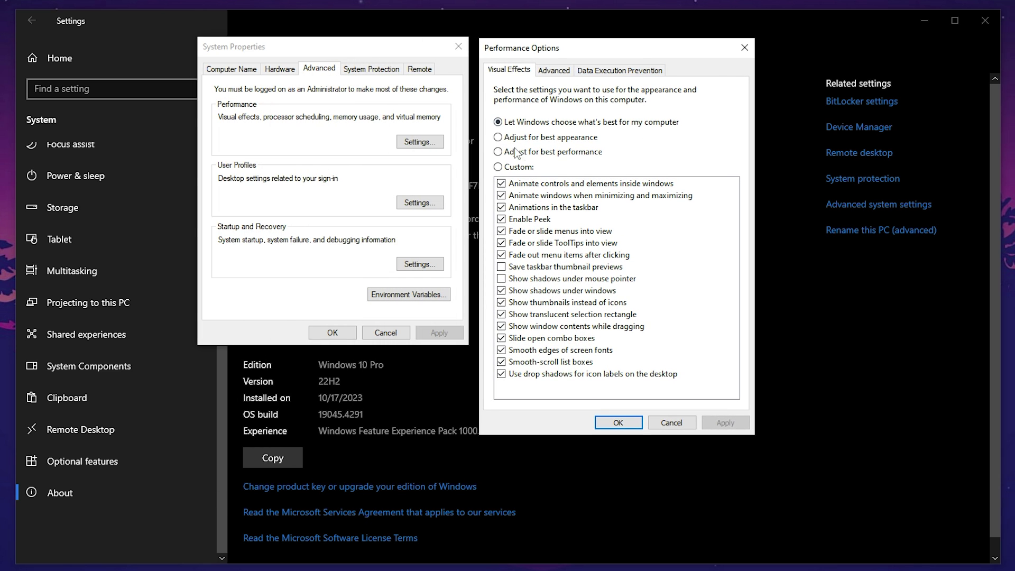
{"action": "left_click", "coordinate": [507, 196]}
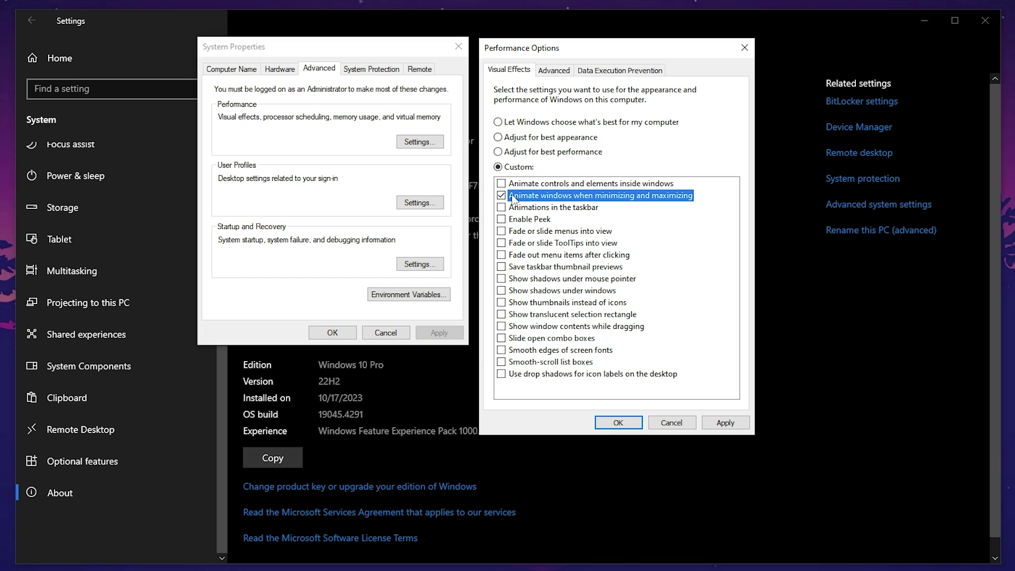
Enable the translucent selection rectangle, window contents while dragging, slide-open combo boxes, smooth screen font edges and smooth-scroll list boxes, and apply the visual effects.
{"action": "left_click", "coordinate": [501, 315]}
{"action": "left_click", "coordinate": [501, 326]}
{"action": "left_click", "coordinate": [501, 338]}
{"action": "left_click", "coordinate": [501, 350]}
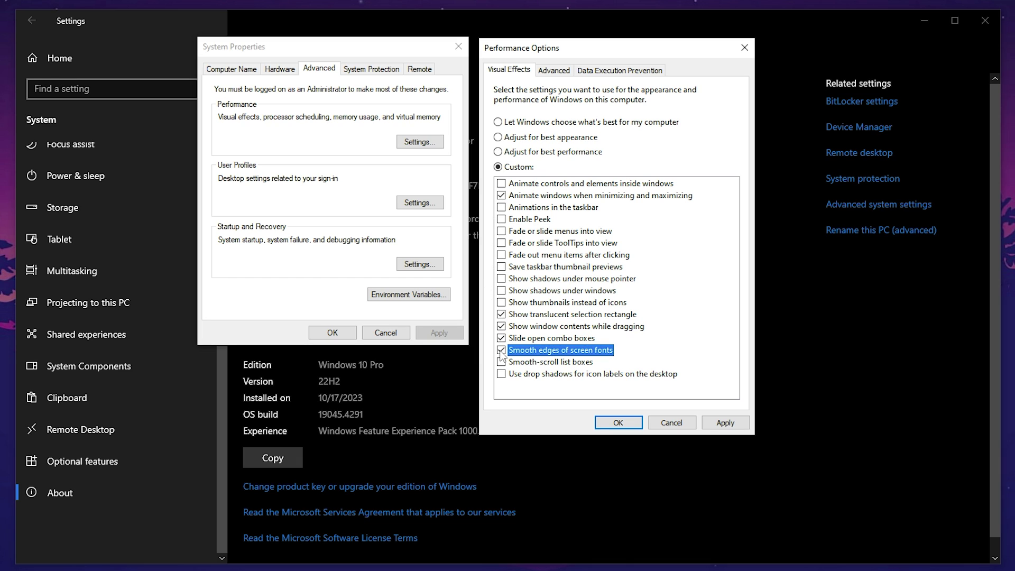
{"action": "left_click", "coordinate": [501, 362]}
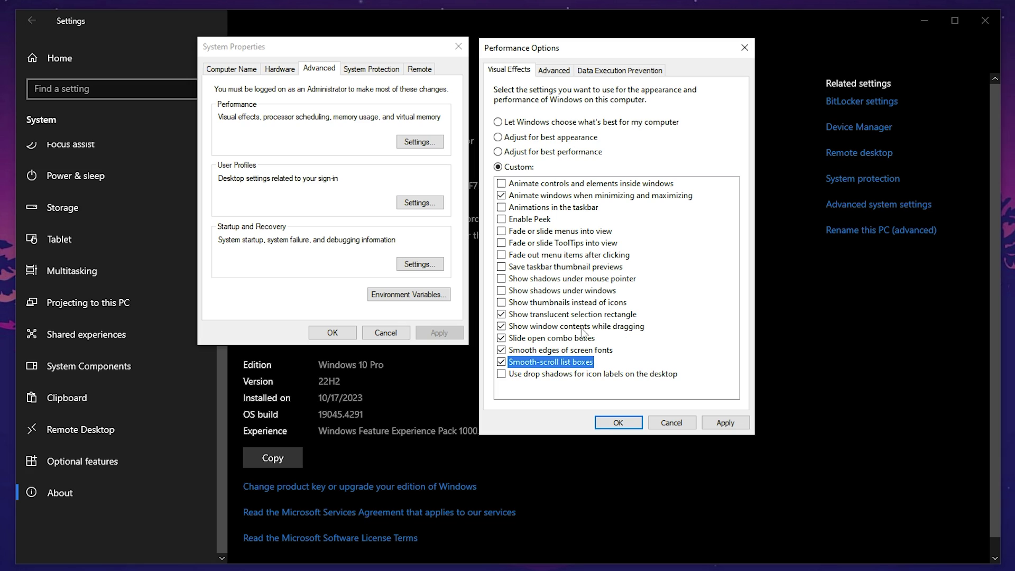
{"action": "left_click", "coordinate": [728, 423]}
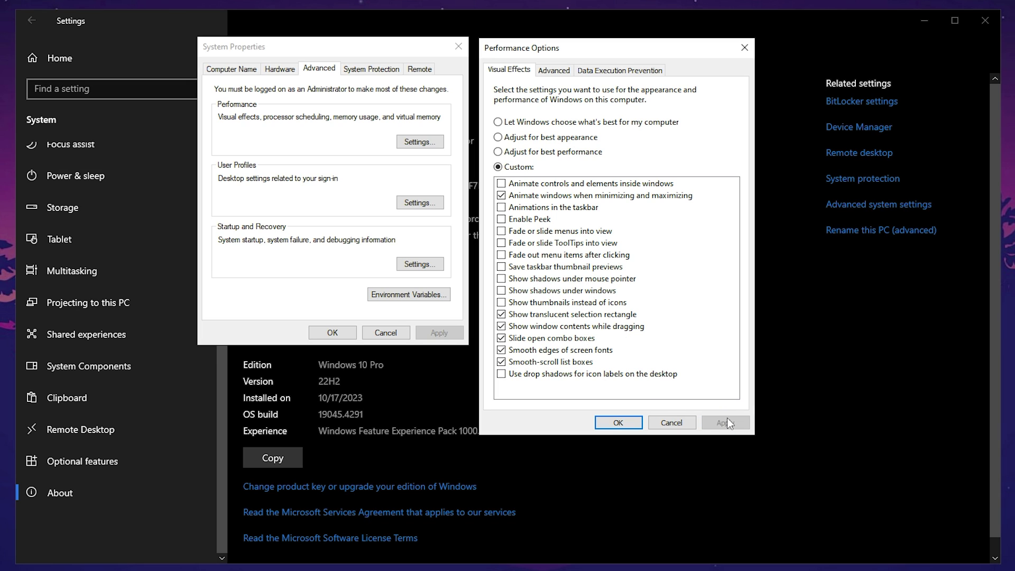
{"action": "left_click", "coordinate": [619, 422]}
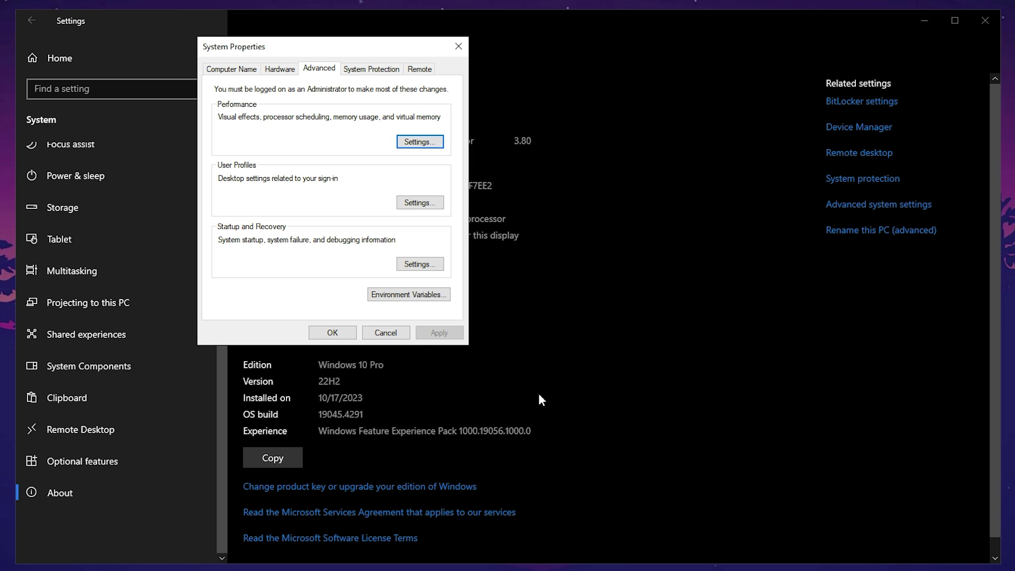
Close the System Properties dialog and the Settings window.
{"action": "left_click", "coordinate": [333, 333]}
{"action": "left_click", "coordinate": [88, 65]}
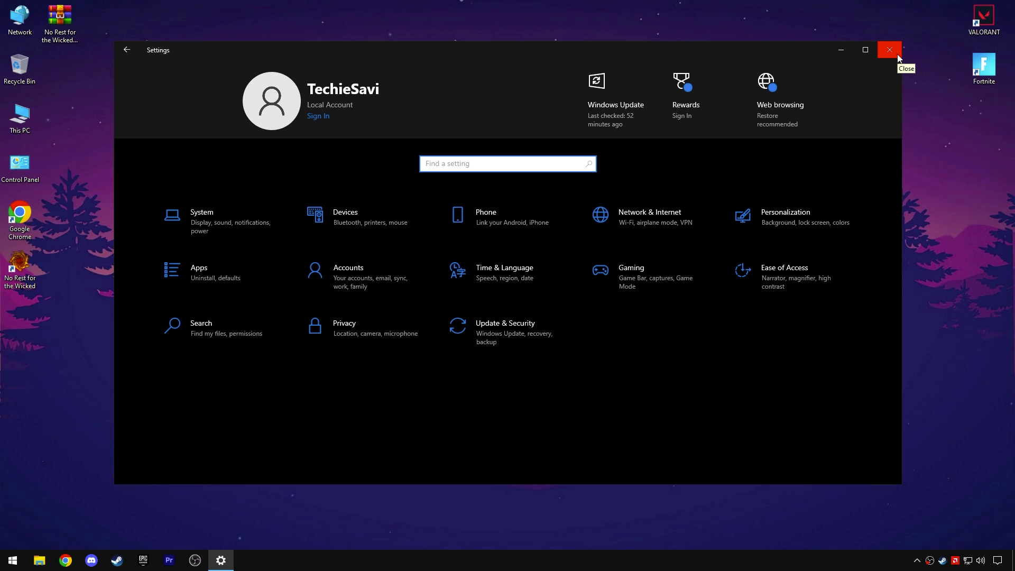
{"action": "left_click", "coordinate": [984, 24]}
Find and open System Configuration, and hide all Microsoft services in its list of services.
{"action": "left_click", "coordinate": [6, 560]}
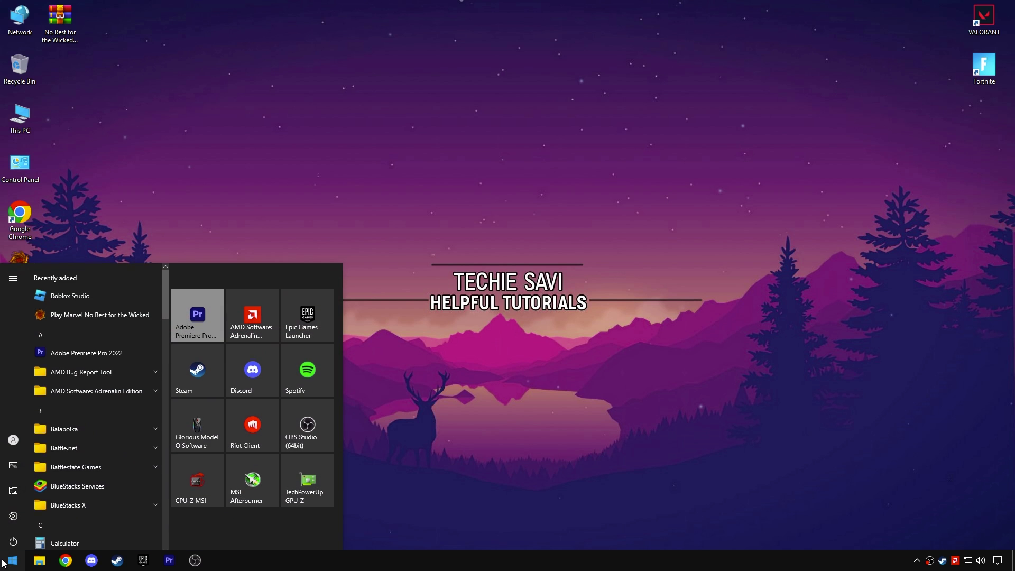
{"action": "type", "text": "System config"}
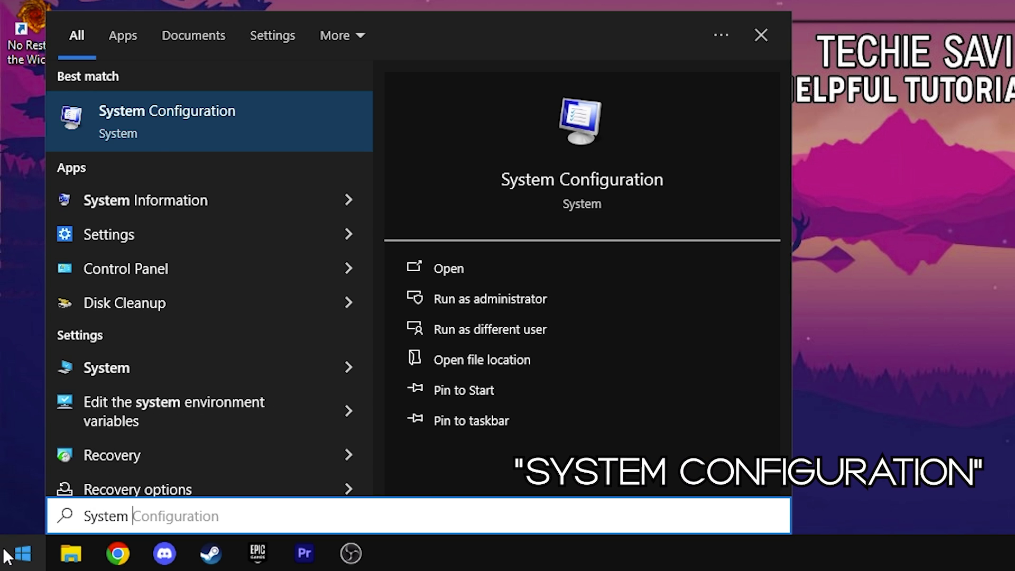
{"action": "type", "text": "uration"}
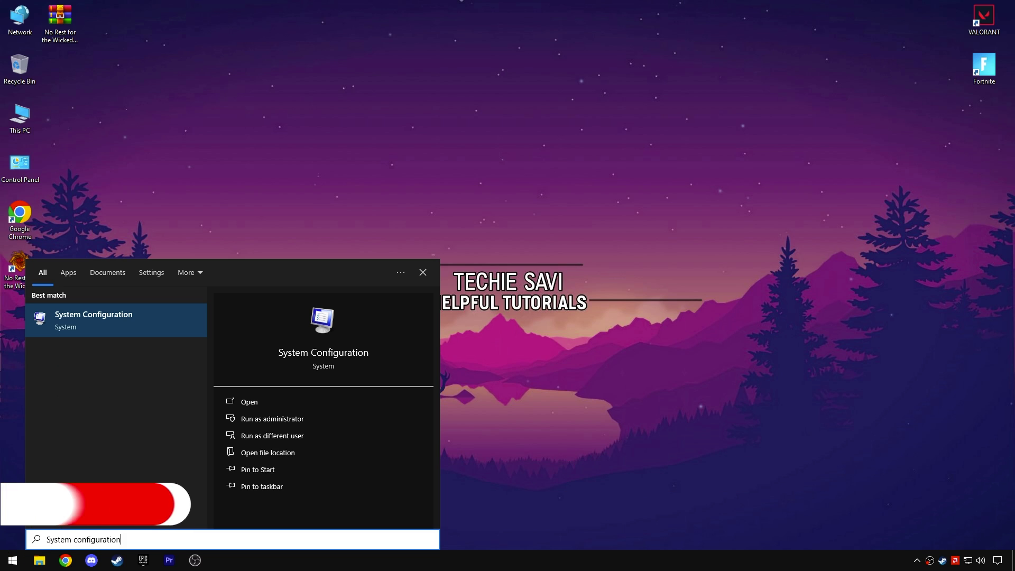
{"action": "left_click", "coordinate": [231, 407]}
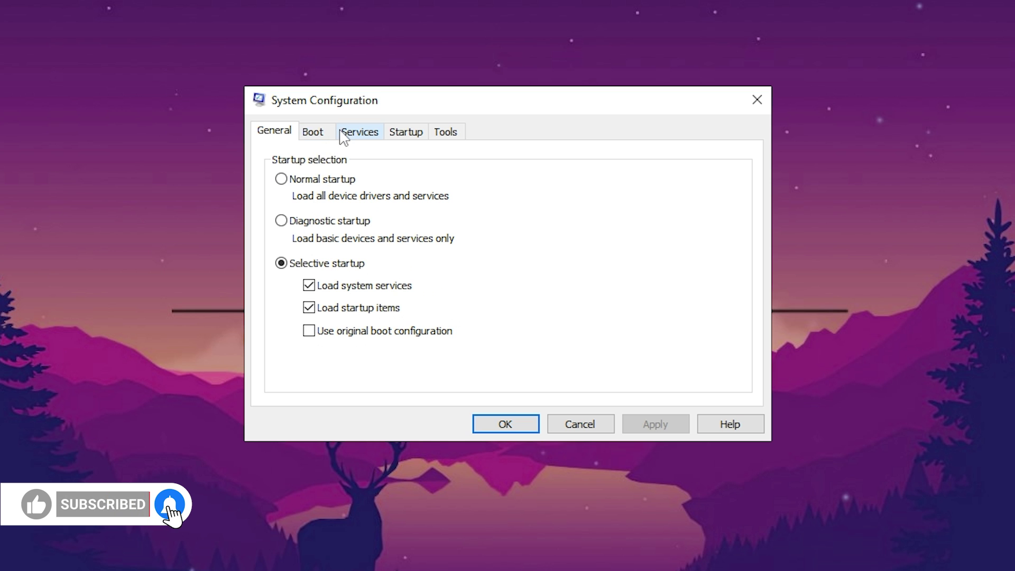
{"action": "left_click", "coordinate": [419, 197]}
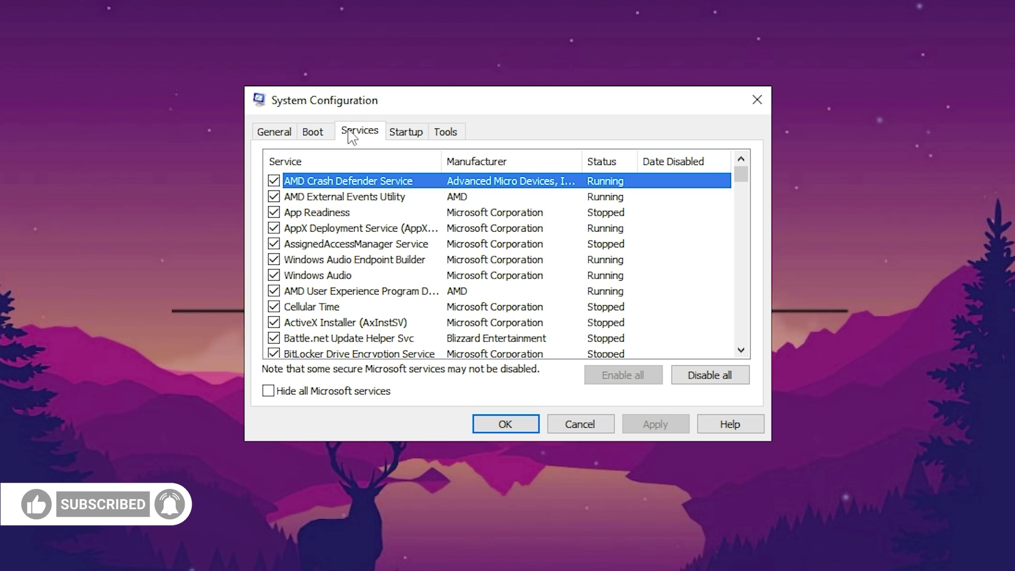
{"action": "left_click", "coordinate": [268, 390]}
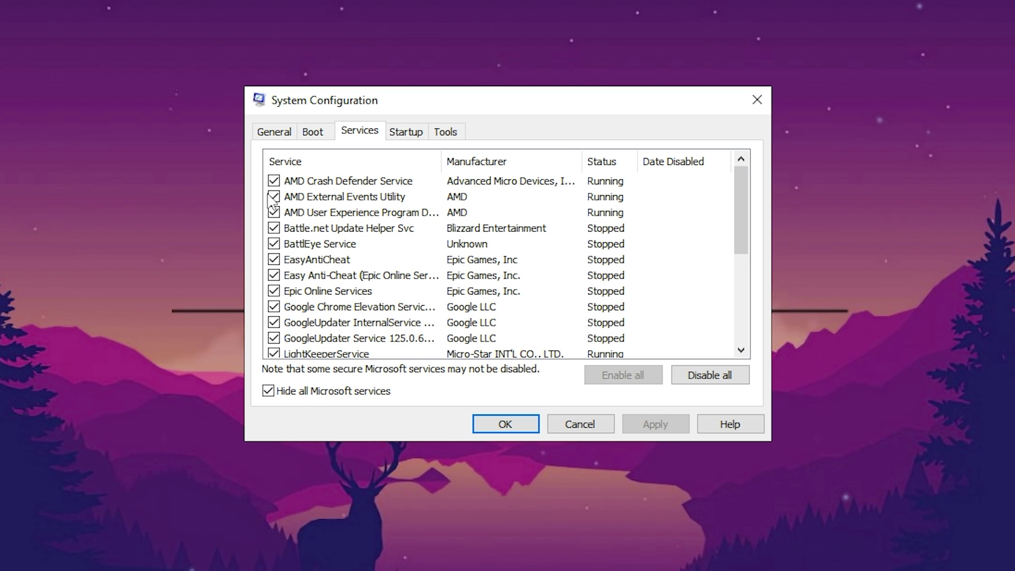
Disable AMD External Events Utility, the Google Chrome Elevation service, both GoogleUpdater services, QMEmulatorService and Radmin VPN Control Service.
{"action": "left_click", "coordinate": [273, 197]}
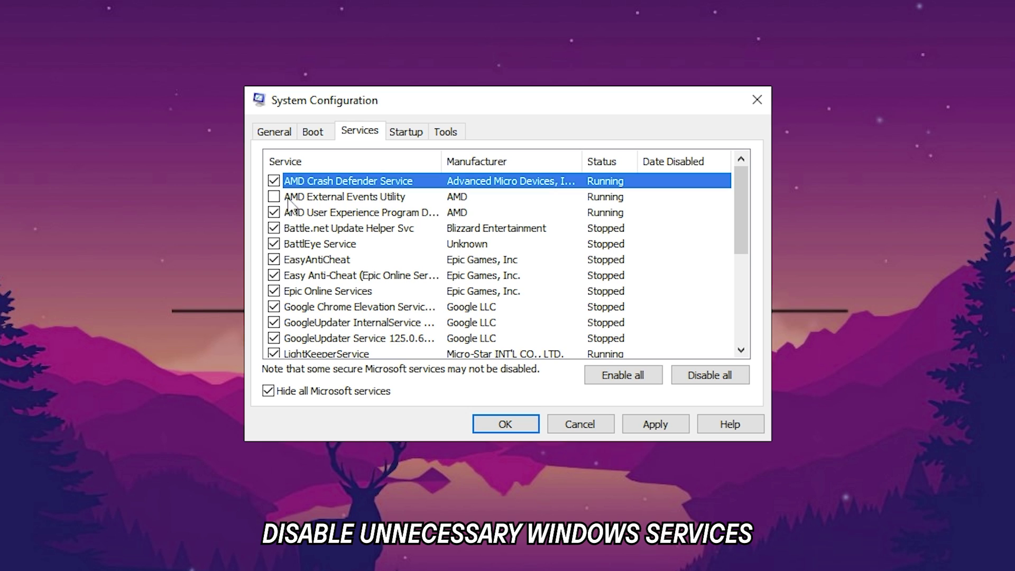
{"action": "scroll", "coordinate": [345, 269], "scroll_direction": "down", "scroll_amount": 2}
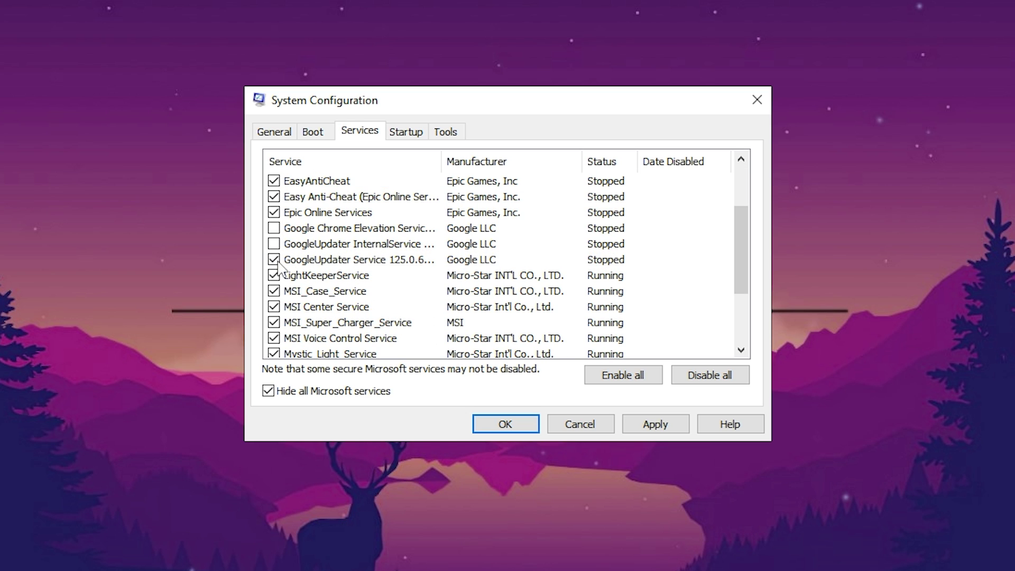
{"action": "left_click", "coordinate": [273, 259]}
{"action": "scroll", "coordinate": [389, 277], "scroll_direction": "down", "scroll_amount": 2}
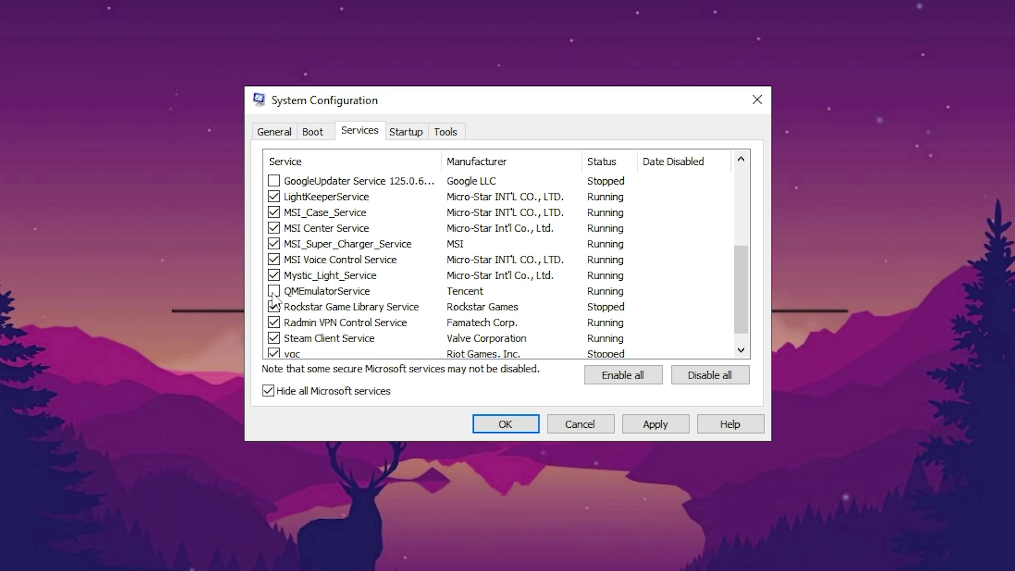
{"action": "scroll", "coordinate": [299, 322], "scroll_direction": "down", "scroll_amount": 1}
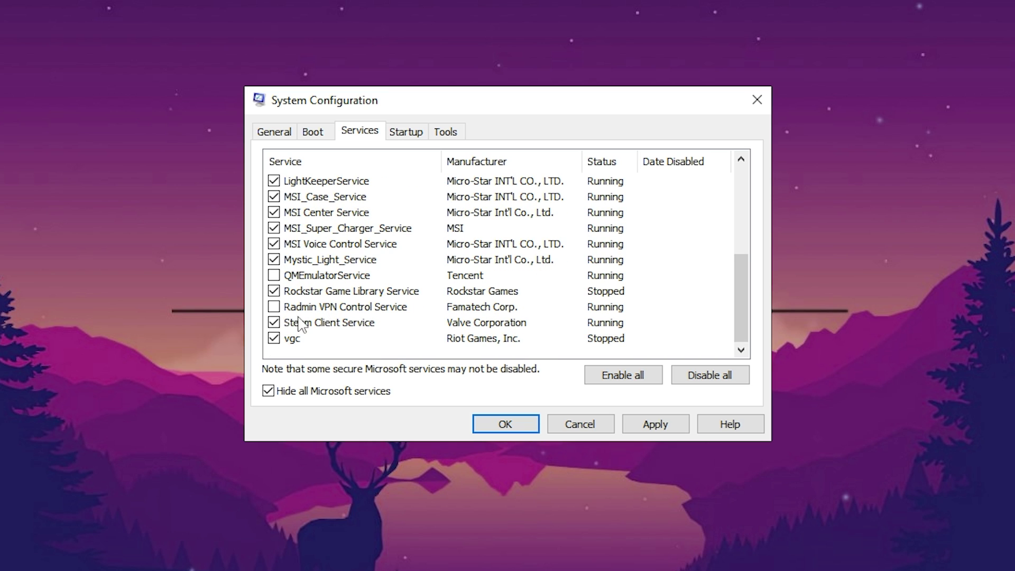
{"action": "scroll", "coordinate": [438, 341], "scroll_direction": "up", "scroll_amount": 4}
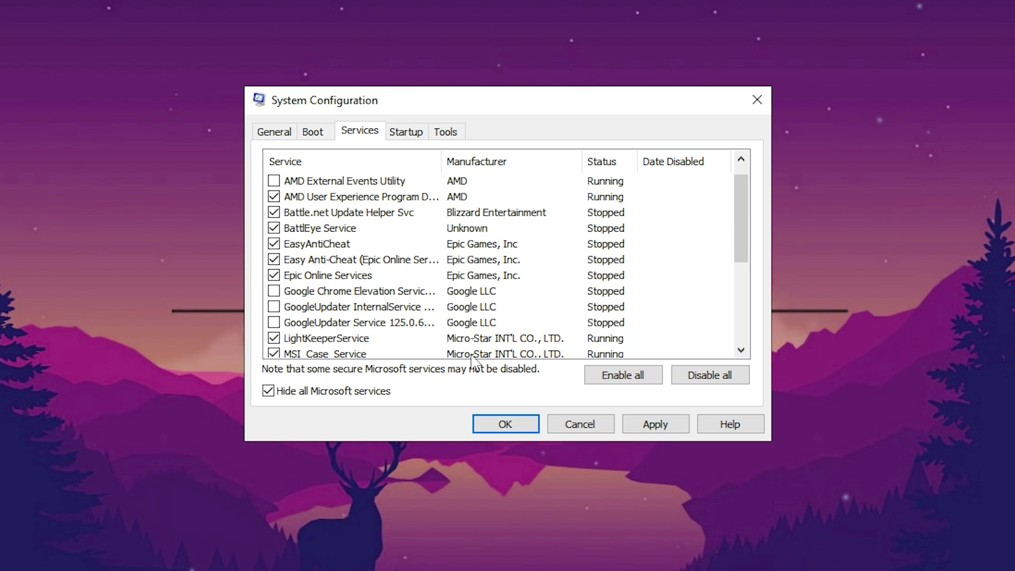
Apply the service changes and exit System Configuration without restarting the computer.
{"action": "left_click", "coordinate": [658, 428]}
{"action": "left_click", "coordinate": [506, 425]}
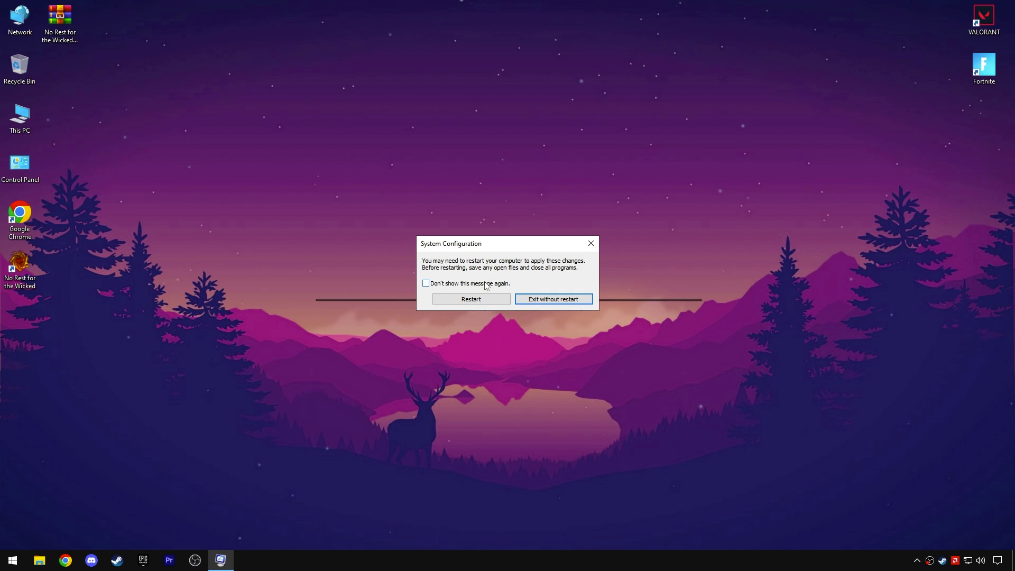
{"action": "left_click", "coordinate": [550, 299]}
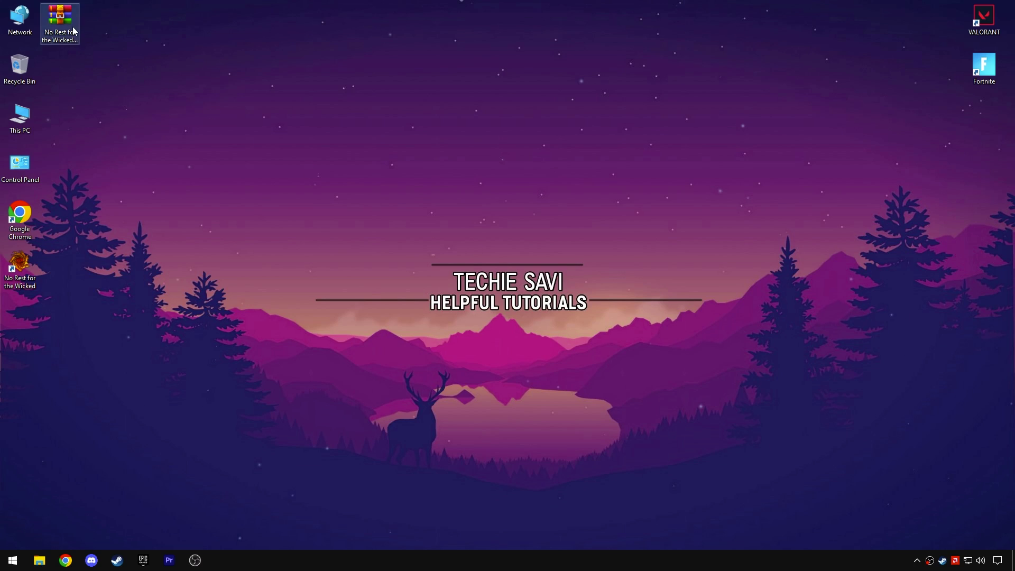
Move the No Rest for the Wicked FPS Optimization PACK archive to mid-desktop, extract its folder onto the desktop with WinRAR, and close the archive.
{"action": "mouse_move", "coordinate": [350, 137]}
{"action": "left_mouse_down"}
{"action": "mouse_move", "coordinate": [461, 177]}
{"action": "mouse_move", "coordinate": [465, 195]}
{"action": "left_mouse_up"}
{"action": "left_click", "coordinate": [519, 157]}
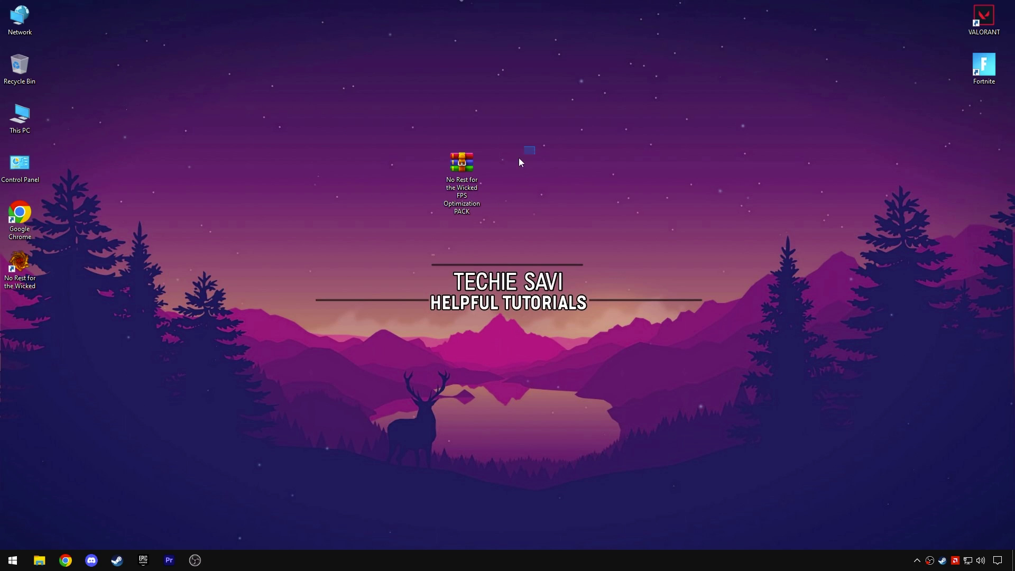
{"action": "left_click", "coordinate": [454, 171]}
{"action": "right_click", "coordinate": [466, 183]}
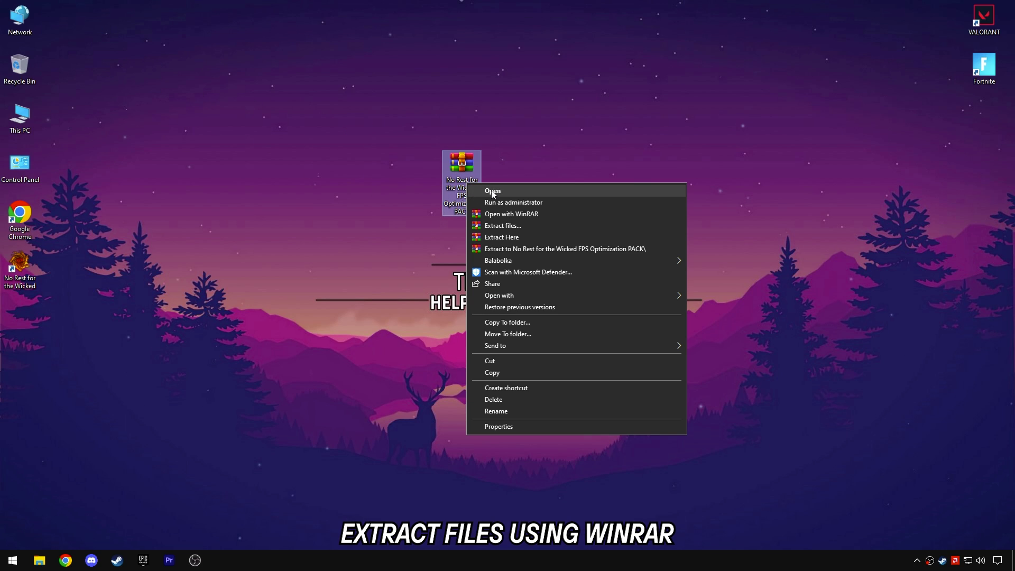
{"action": "left_click", "coordinate": [492, 191]}
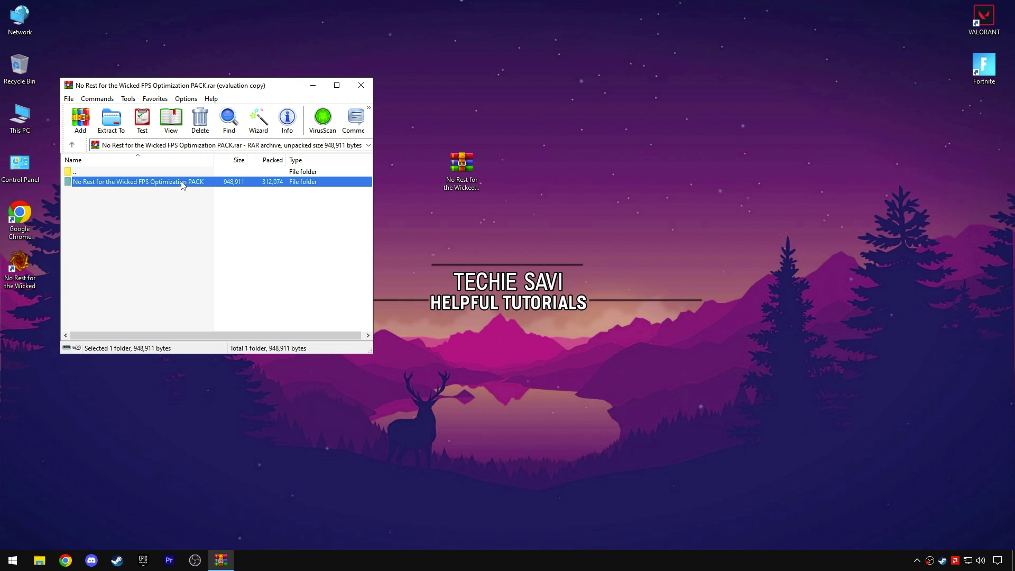
{"action": "left_click_drag", "start_coordinate": [437, 236], "coordinate": [443, 236]}
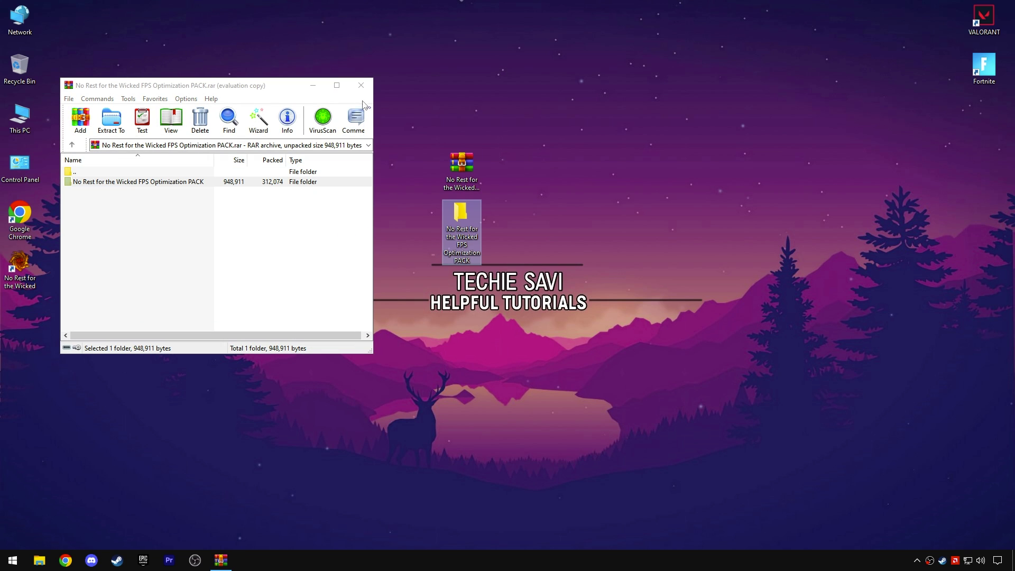
{"action": "left_click", "coordinate": [361, 85]}
Open the extracted No Rest for the Wicked FPS Optimization PACK folder on the desktop.
{"action": "left_click_drag", "start_coordinate": [406, 205], "coordinate": [481, 249]}
{"action": "left_click_drag", "start_coordinate": [517, 195], "coordinate": [429, 271]}
{"action": "double_click", "coordinate": [463, 226]}
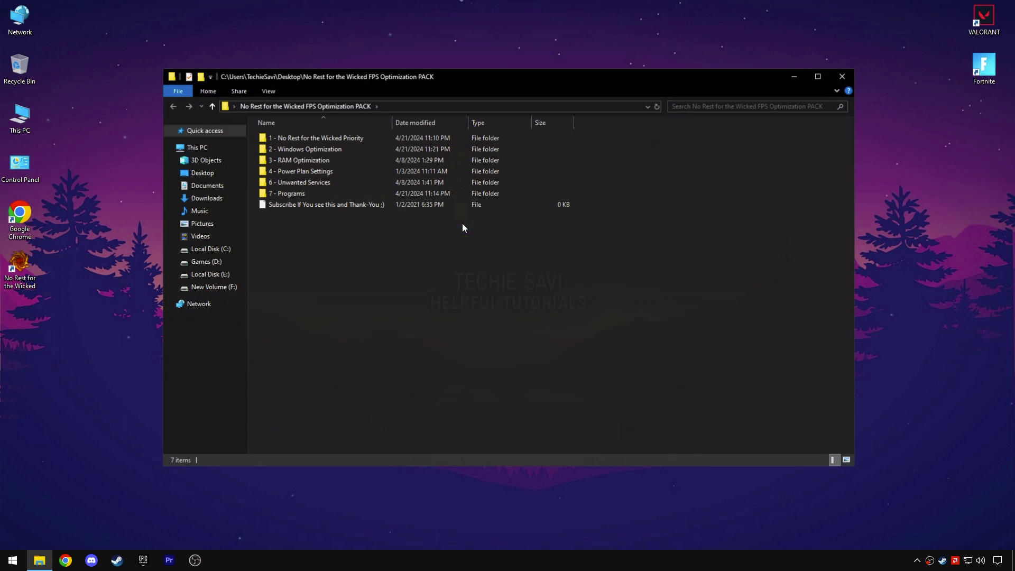
{"action": "left_click_drag", "start_coordinate": [364, 230], "coordinate": [414, 126]}
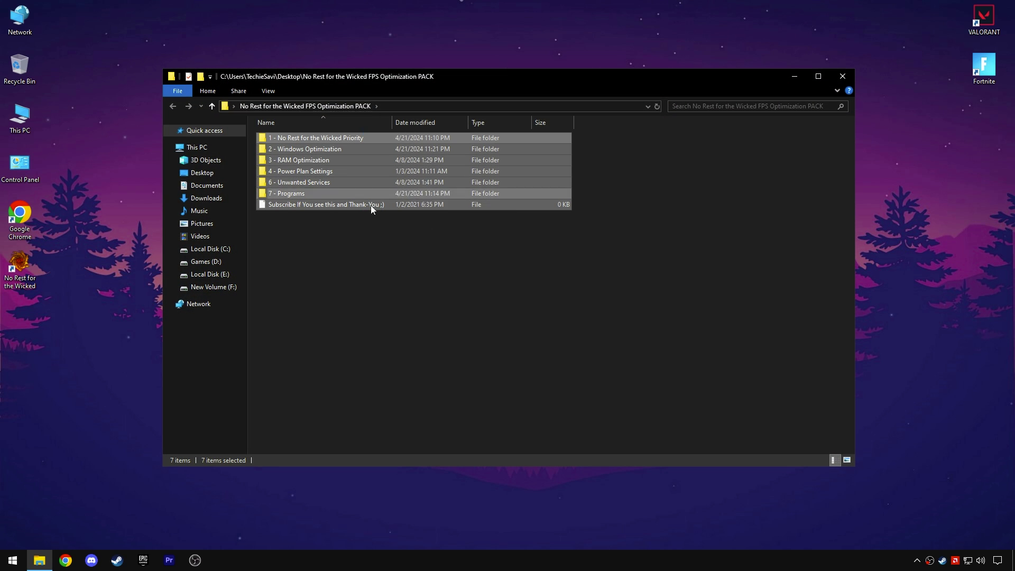
{"action": "left_click", "coordinate": [363, 220]}
Search for the restore point settings, open them, and select Local Disk (C:) (System) among the available drives.
{"action": "left_click", "coordinate": [11, 559]}
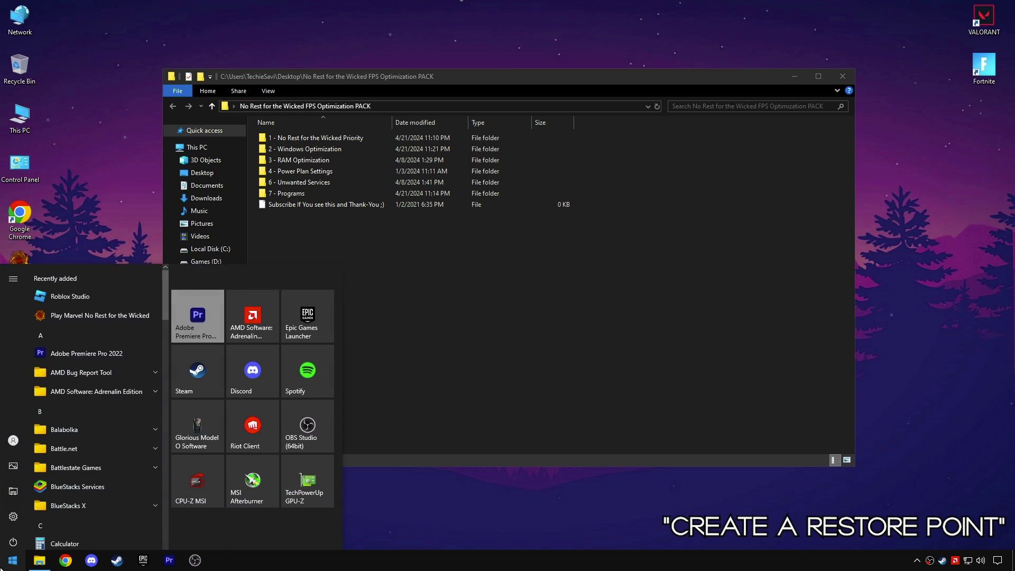
{"action": "type", "text": "restore Point"}
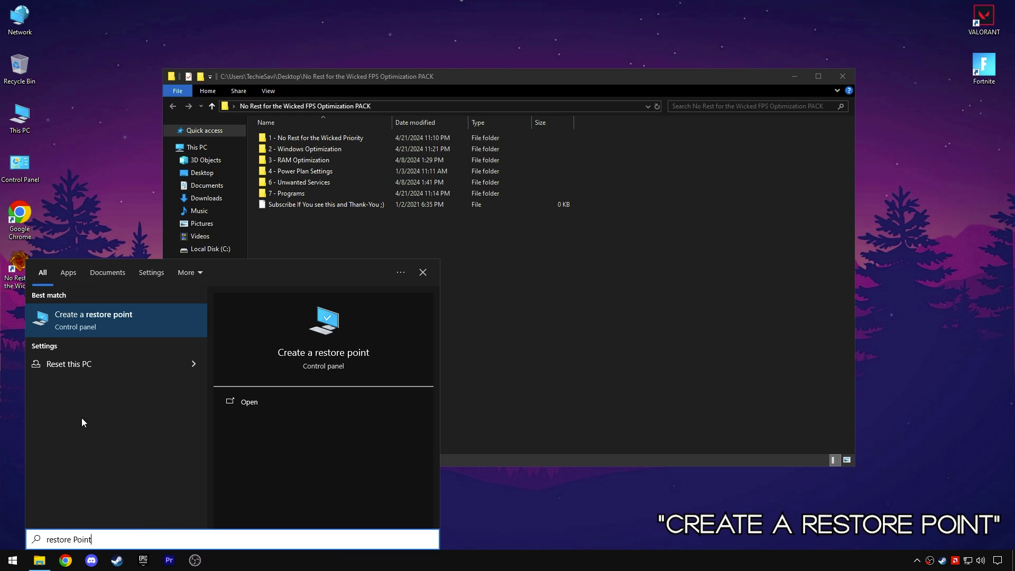
{"action": "left_click", "coordinate": [250, 402]}
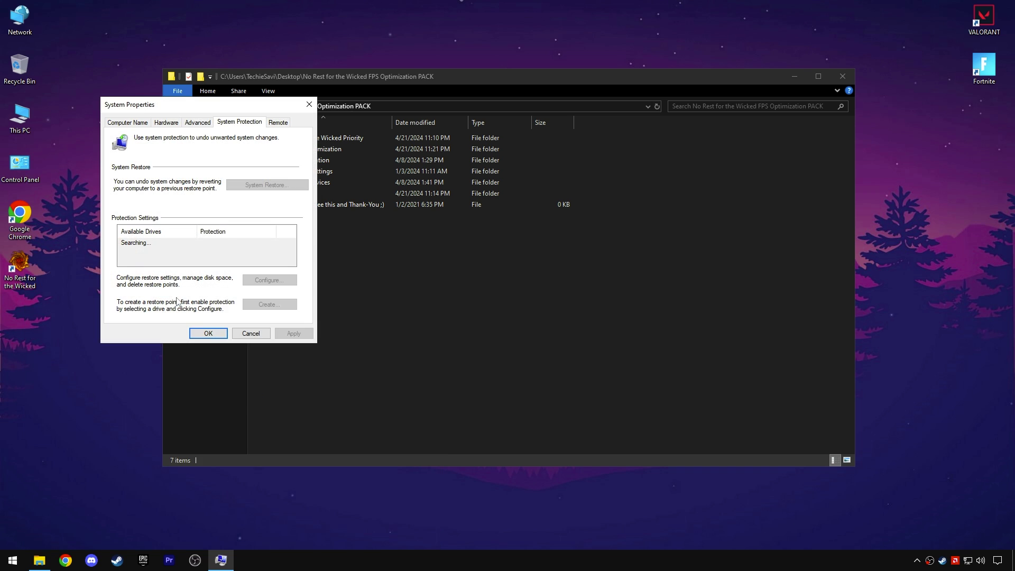
{"action": "scroll", "coordinate": [173, 264], "scroll_direction": "down", "scroll_amount": 2}
{"action": "left_click", "coordinate": [172, 261]}
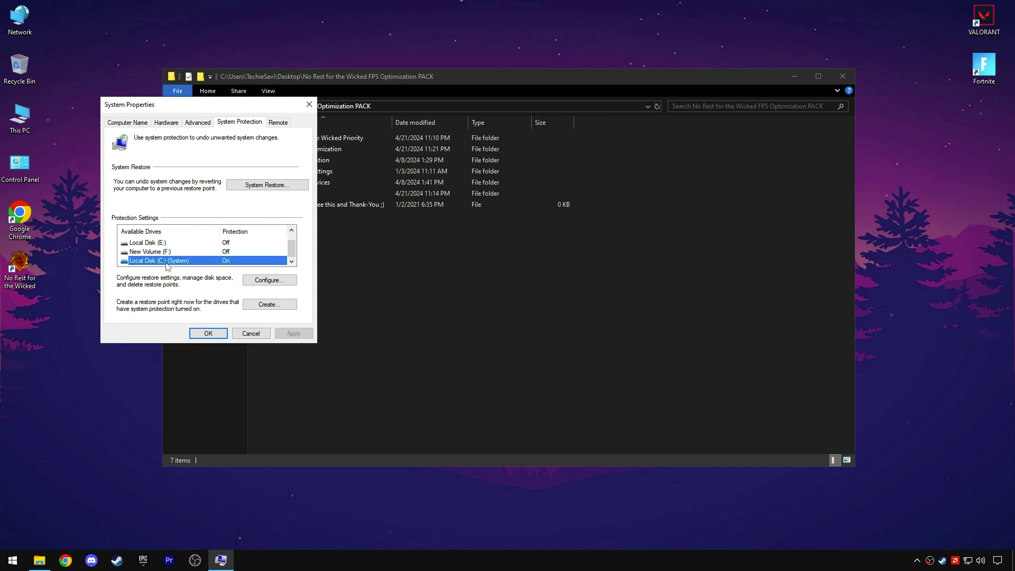
Create a restore point described as "No rest for Wicked FPS!" and close System Properties.
{"action": "left_click", "coordinate": [252, 306]}
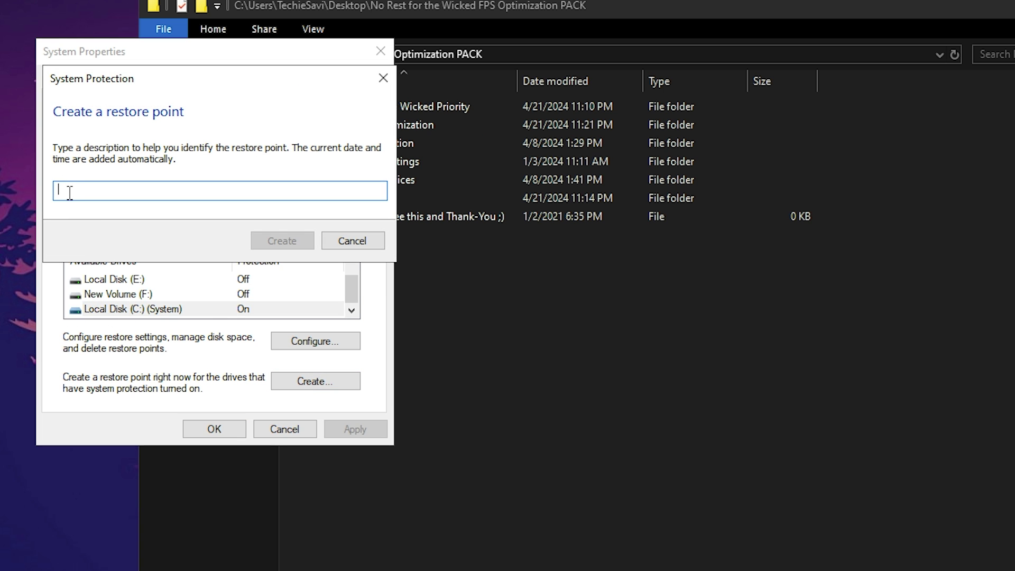
{"action": "type", "text": "No rest for Wicked FPS!"}
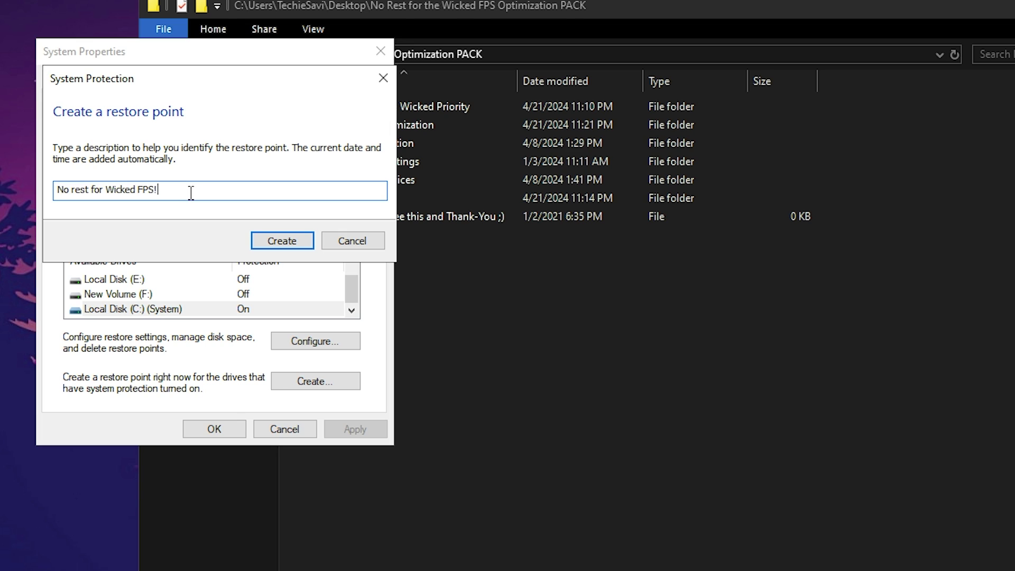
{"action": "left_click_drag", "start_coordinate": [191, 192], "coordinate": [20, 194]}
{"action": "left_click", "coordinate": [281, 240]}
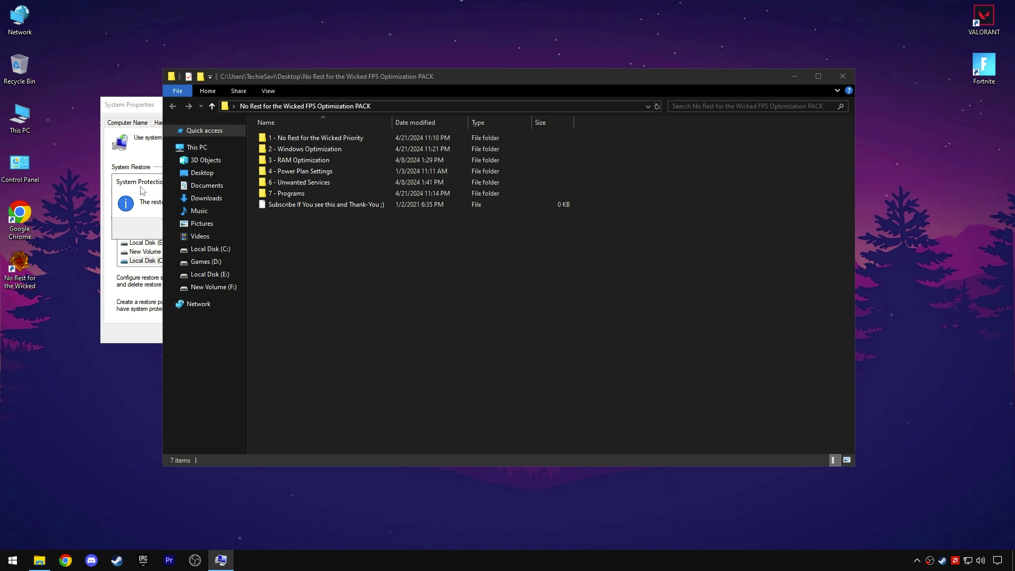
{"action": "left_click", "coordinate": [143, 191]}
{"action": "left_click", "coordinate": [275, 231]}
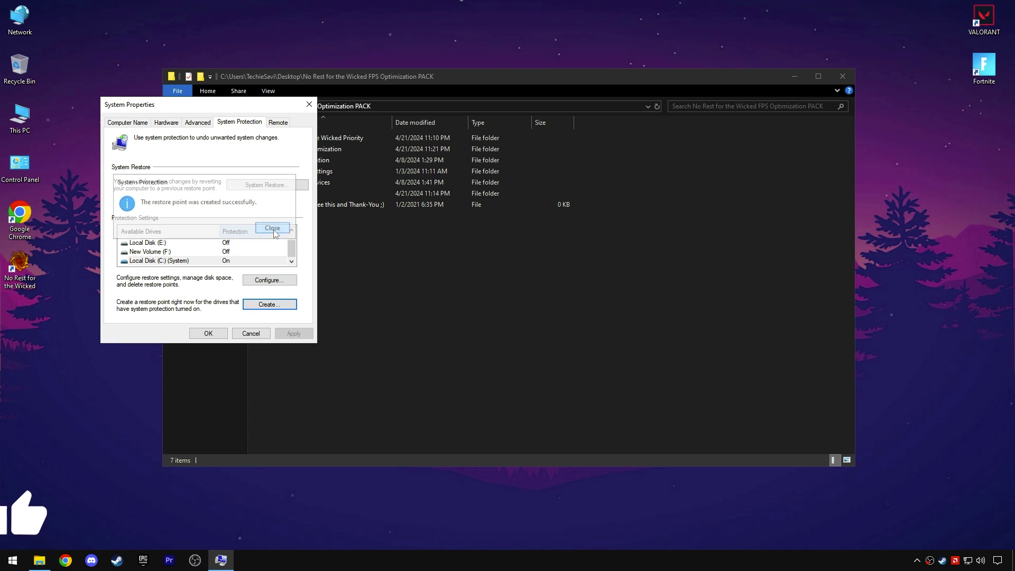
{"action": "left_click", "coordinate": [208, 335]}
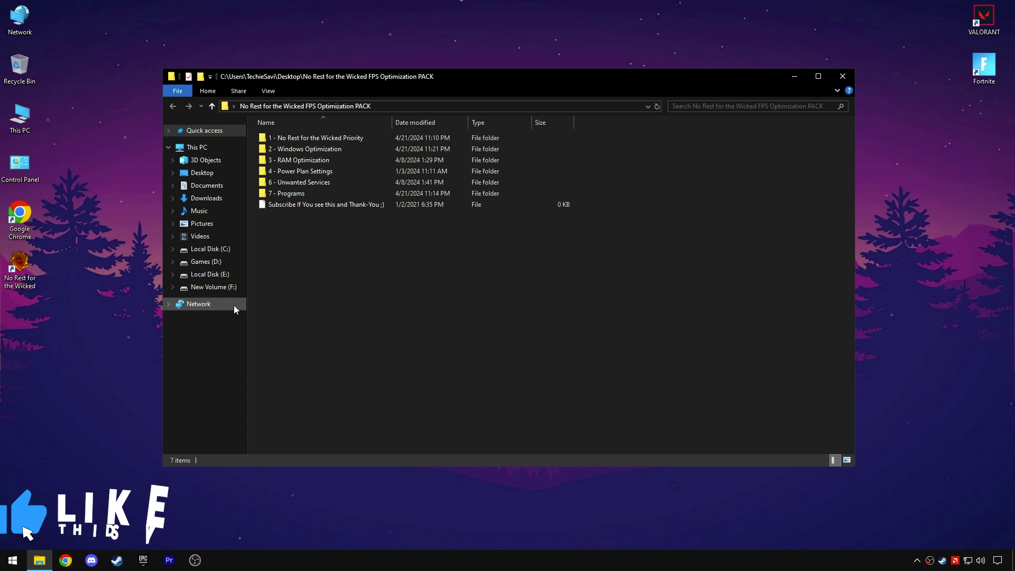
Add the No Rest for the Wicked Highest Priority file from the 1 - No Rest for the Wicked Priority folder to the registry.
{"action": "double_click", "coordinate": [334, 137]}
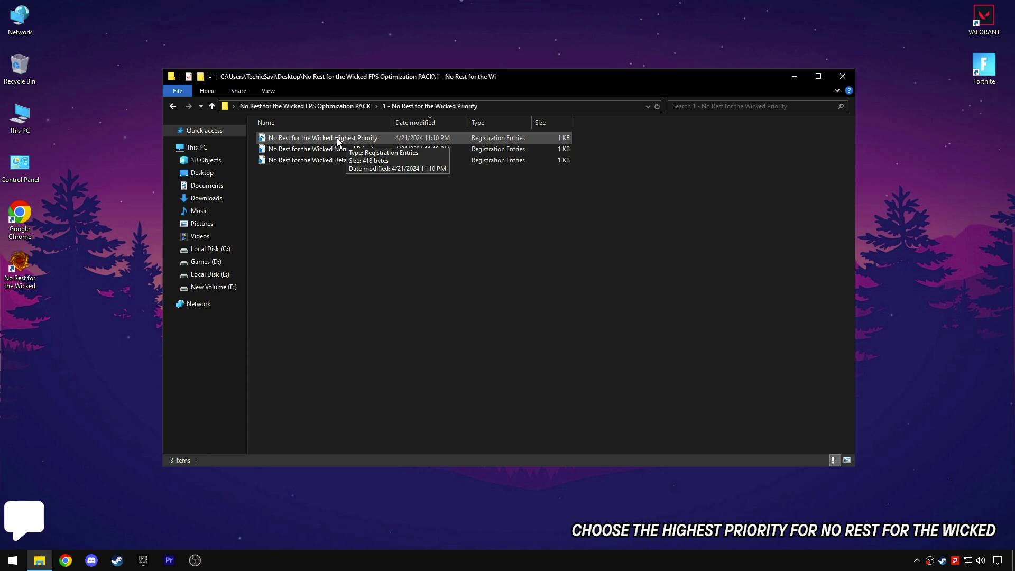
{"action": "right_click", "coordinate": [335, 138]}
{"action": "left_click", "coordinate": [359, 144]}
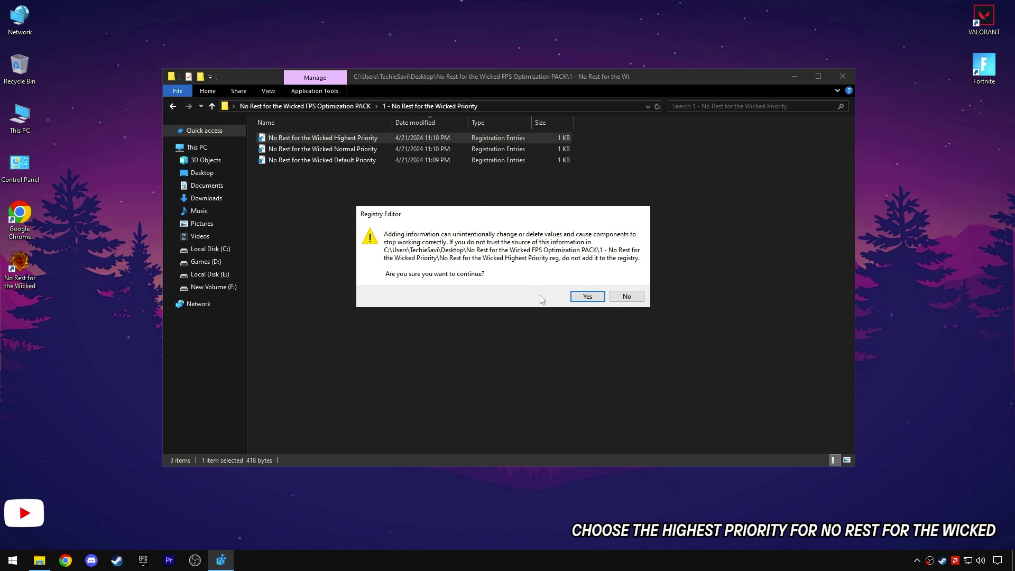
{"action": "left_click", "coordinate": [589, 296]}
{"action": "left_click", "coordinate": [628, 287]}
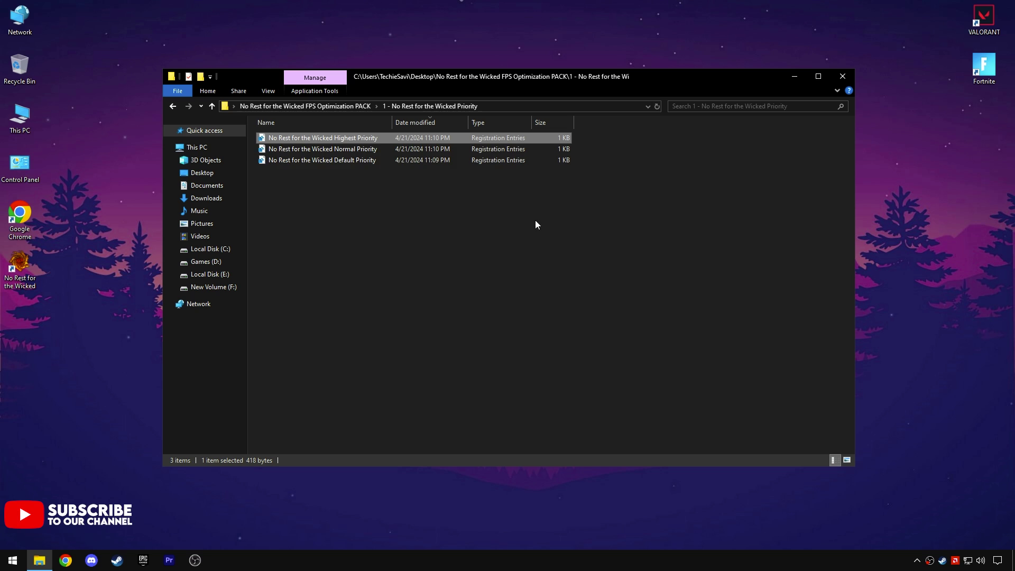
Add the CPU Optimization and CpuPriorityClass files from the pack's 2 - Windows Optimization folder to the registry.
{"action": "left_click", "coordinate": [345, 105]}
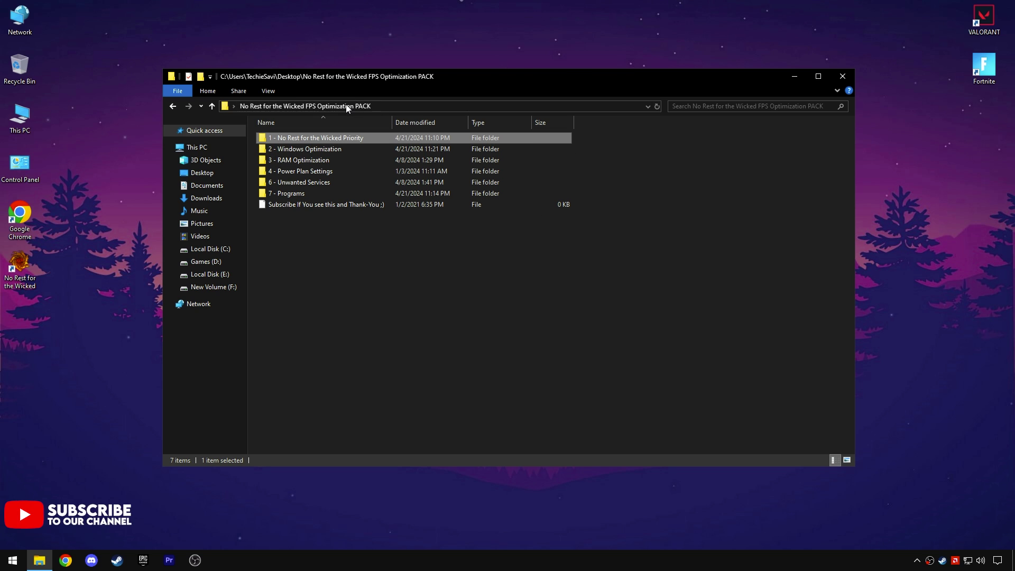
{"action": "double_click", "coordinate": [325, 148]}
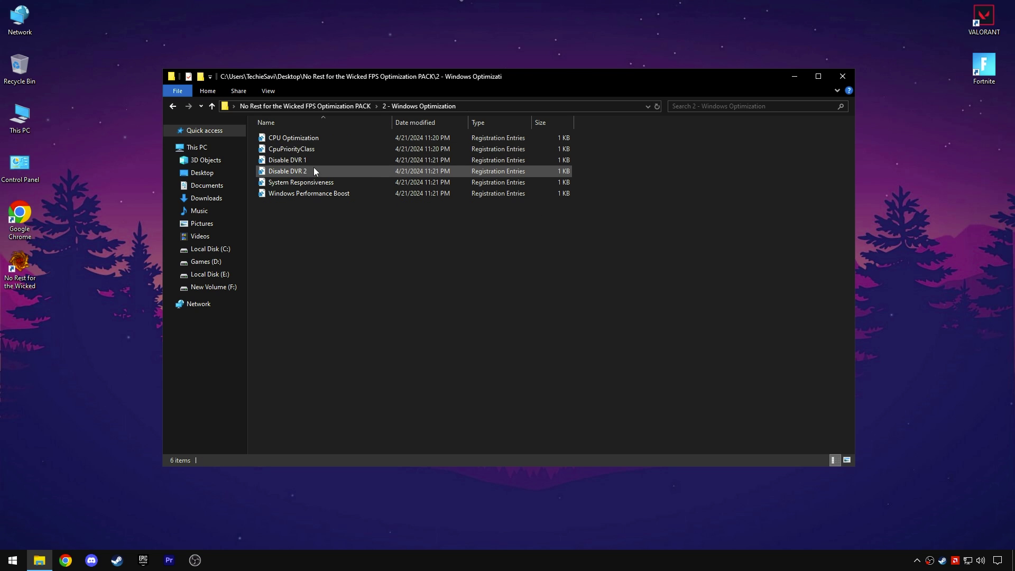
{"action": "left_click", "coordinate": [294, 137]}
{"action": "double_click", "coordinate": [294, 138]}
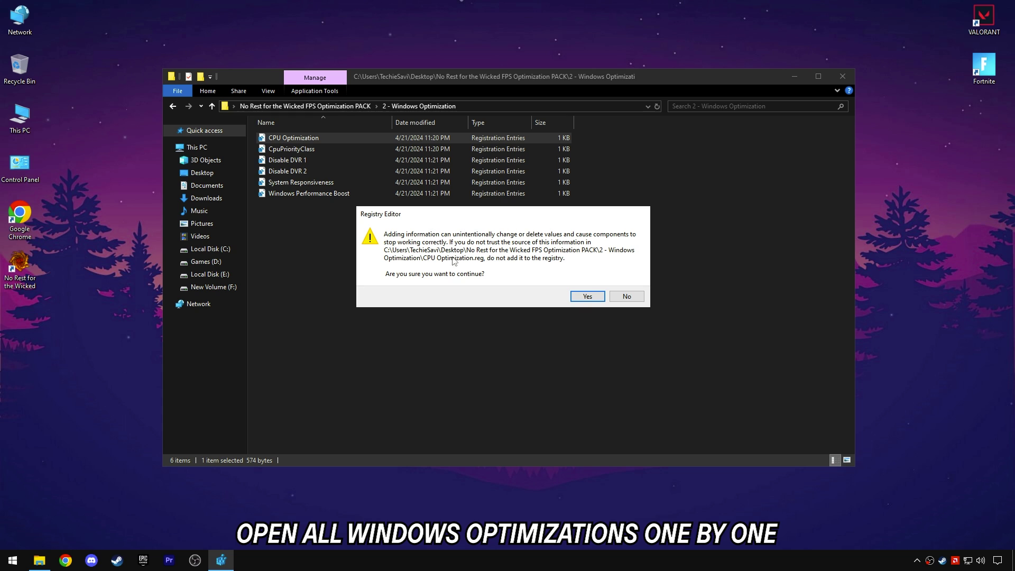
{"action": "left_click", "coordinate": [582, 299]}
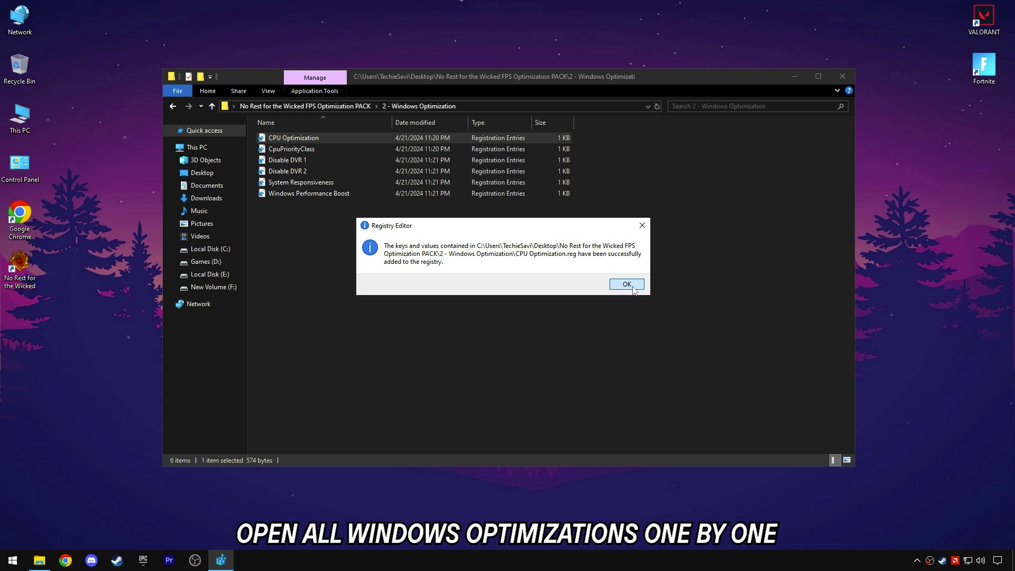
{"action": "left_click", "coordinate": [626, 289]}
{"action": "double_click", "coordinate": [298, 150]}
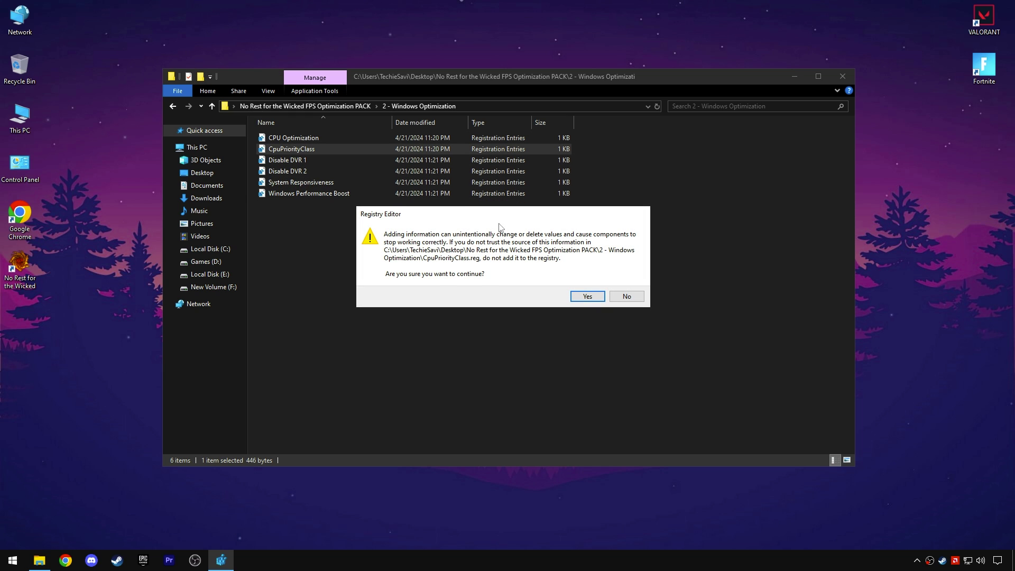
{"action": "left_click", "coordinate": [588, 299]}
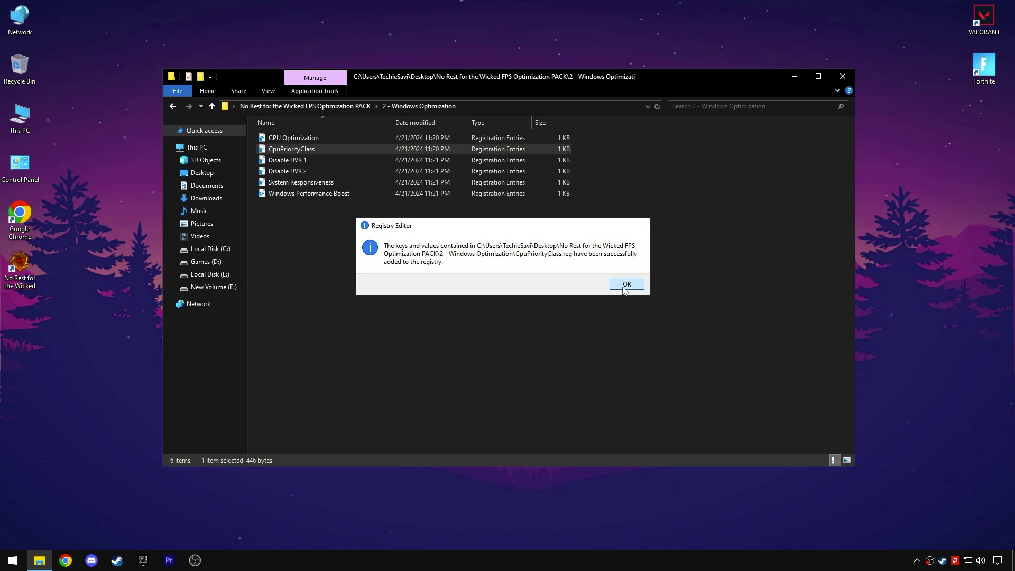
{"action": "left_click", "coordinate": [627, 289]}
Add the Disable DVR 1 and Disable DVR 2 files to the registry.
{"action": "left_click", "coordinate": [275, 157]}
{"action": "double_click", "coordinate": [276, 157]}
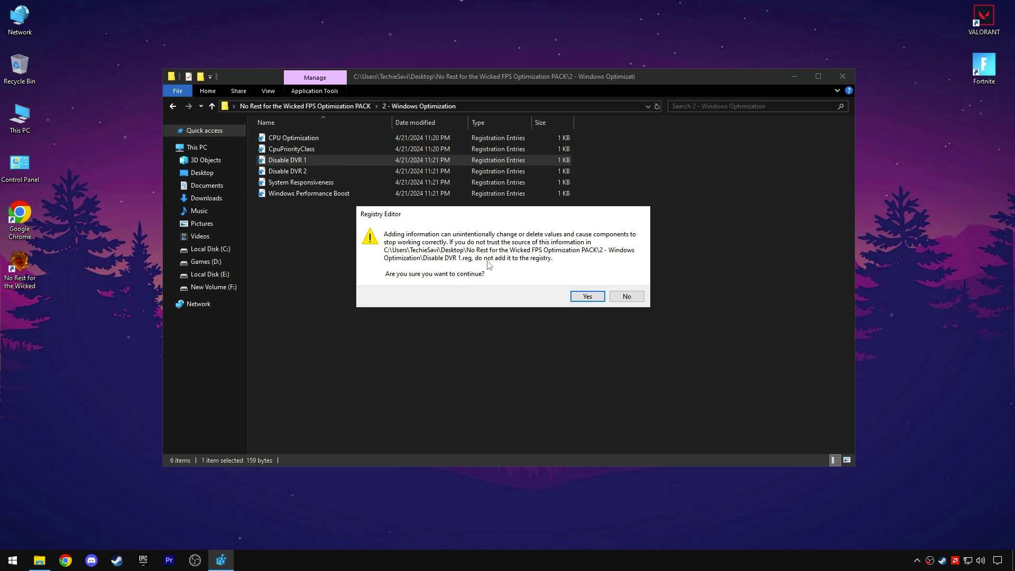
{"action": "left_click", "coordinate": [586, 296]}
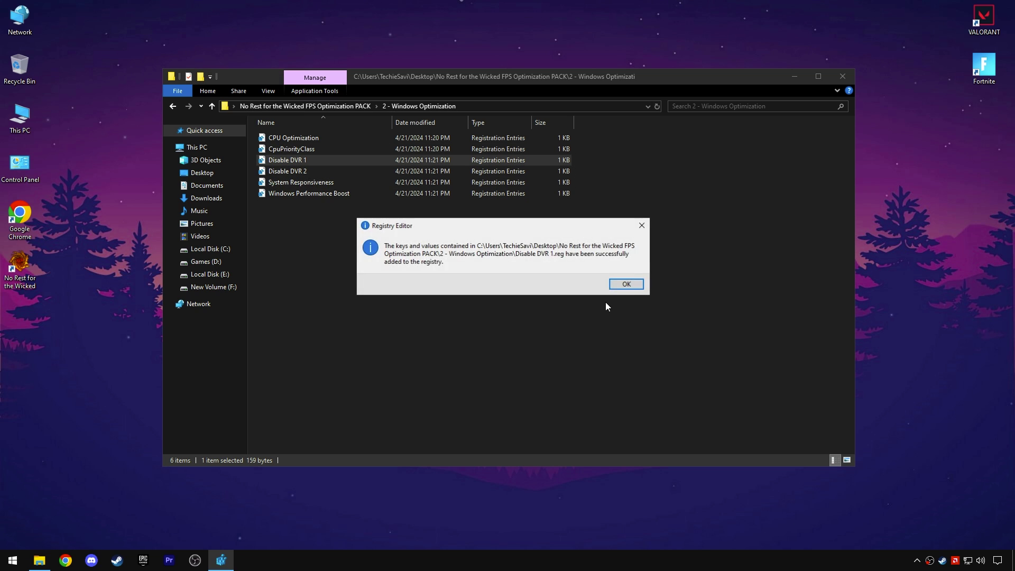
{"action": "left_click", "coordinate": [626, 287]}
{"action": "left_click", "coordinate": [290, 172]}
{"action": "double_click", "coordinate": [290, 173]}
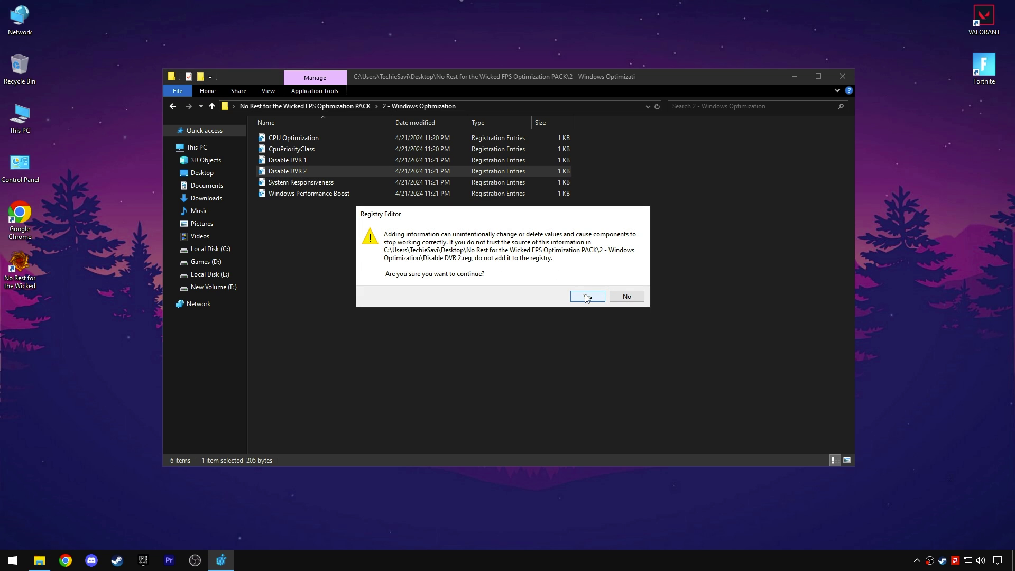
{"action": "left_click", "coordinate": [587, 297]}
{"action": "left_click", "coordinate": [627, 287]}
Add the System Responsiveness and Windows Performance Boost files to the registry.
{"action": "double_click", "coordinate": [311, 182]}
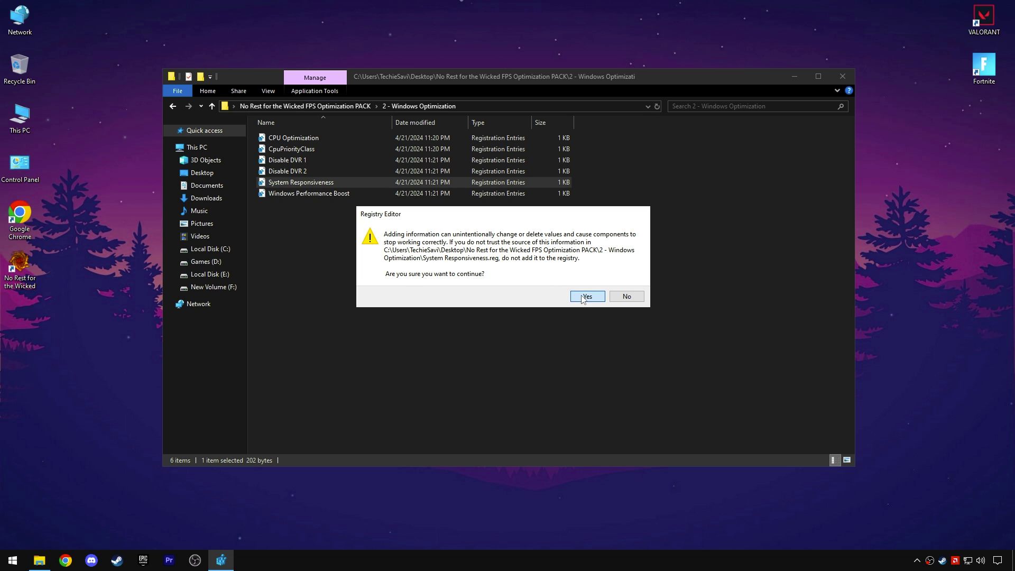
{"action": "left_click", "coordinate": [584, 297]}
{"action": "left_click", "coordinate": [627, 287]}
{"action": "double_click", "coordinate": [309, 193]}
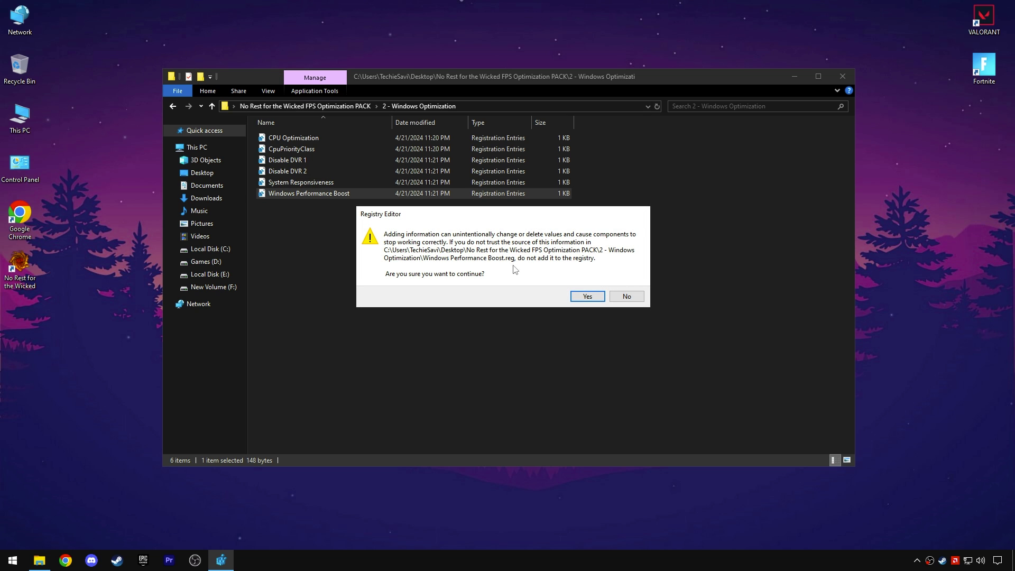
{"action": "left_click", "coordinate": [587, 296]}
{"action": "left_click", "coordinate": [627, 284]}
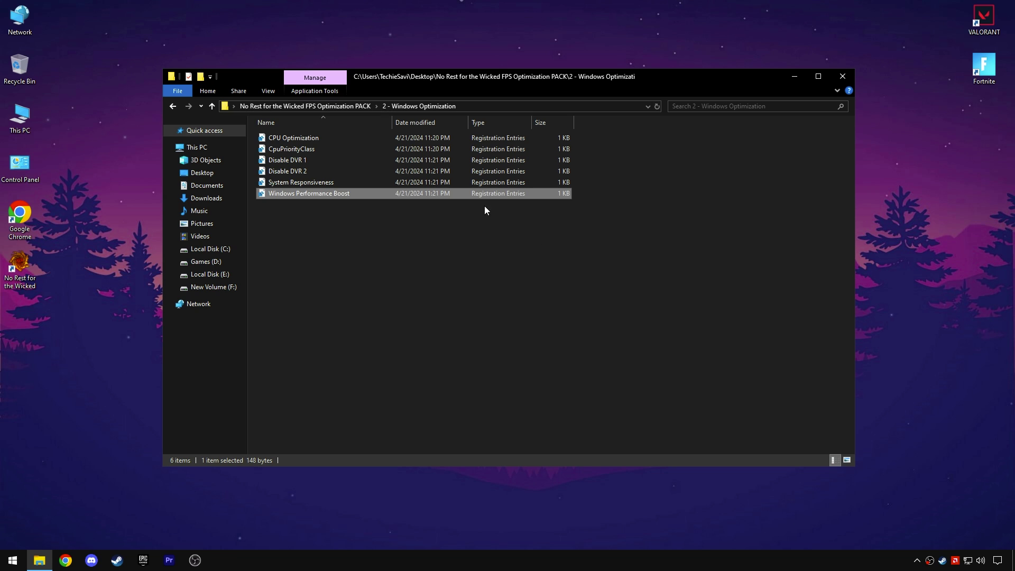
Open the 3 - RAM Optimization folder of the FPS optimization pack.
{"action": "left_click", "coordinate": [359, 110]}
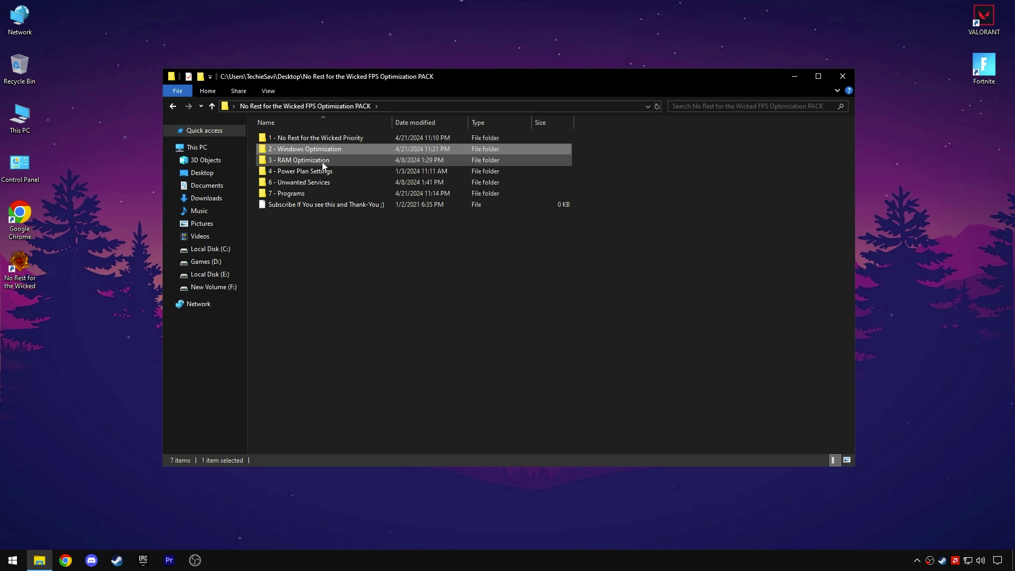
{"action": "left_click", "coordinate": [306, 160]}
{"action": "double_click", "coordinate": [306, 160]}
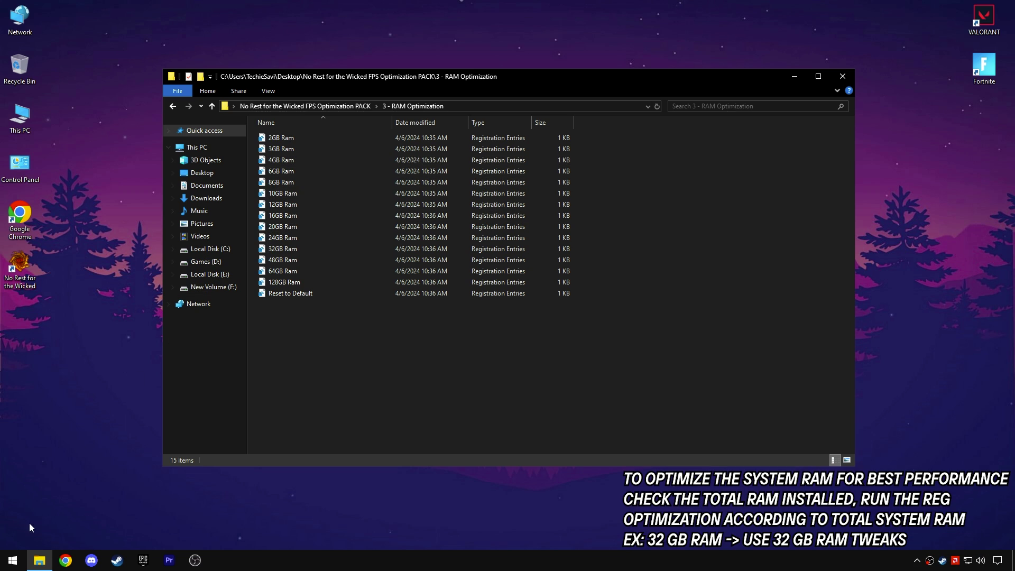
Check the total installed memory in Task Manager's performance readings and close Task Manager.
{"action": "left_click", "coordinate": [15, 563]}
{"action": "right_click", "coordinate": [15, 562]}
{"action": "left_click", "coordinate": [50, 444]}
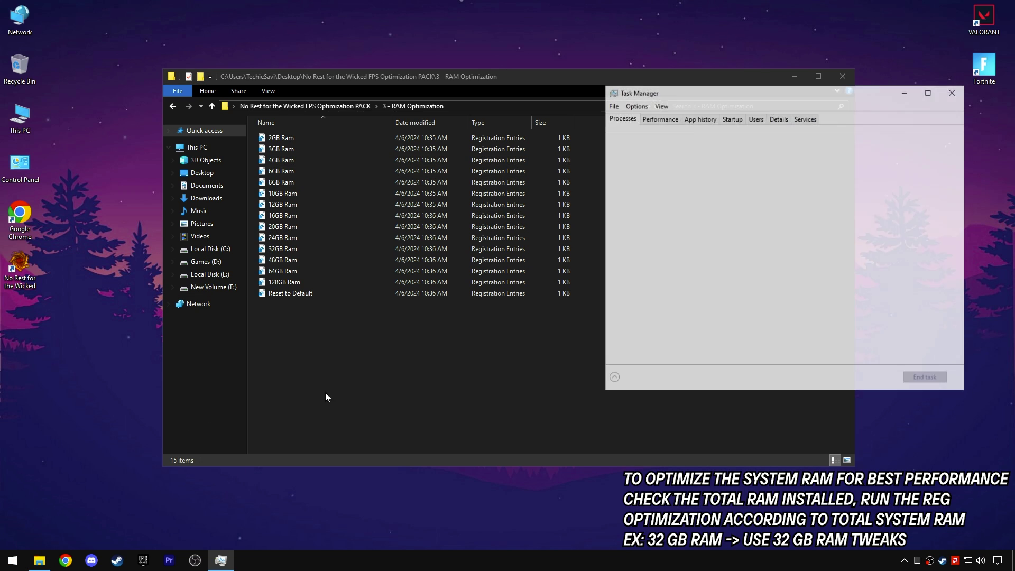
{"action": "left_click", "coordinate": [655, 118]}
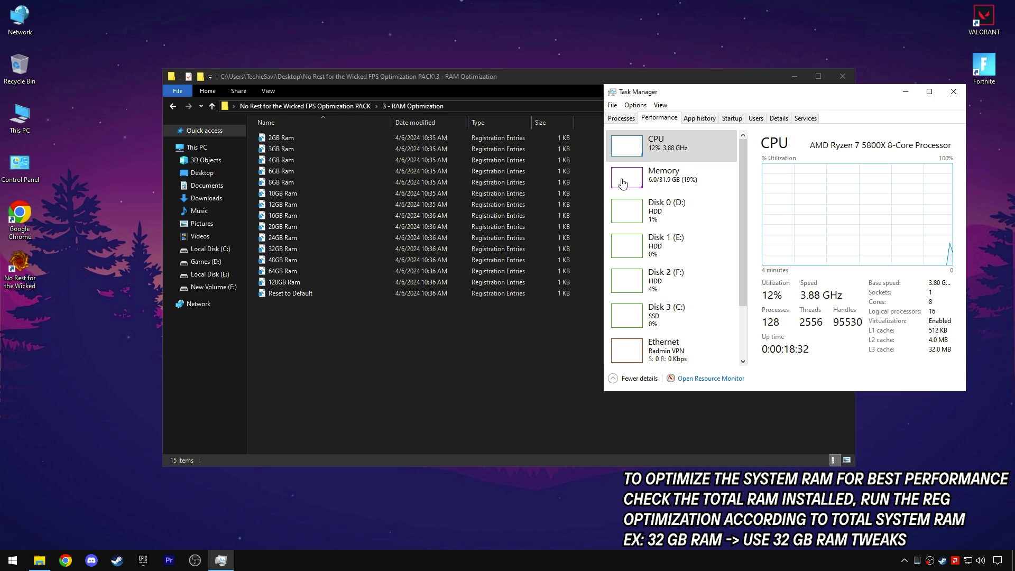
{"action": "left_click", "coordinate": [642, 181]}
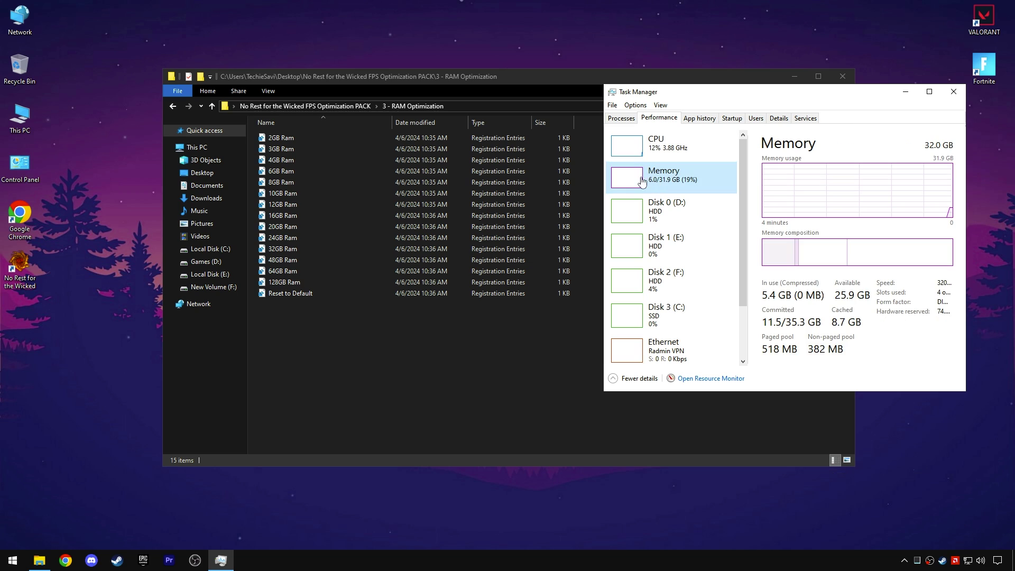
{"action": "left_click", "coordinate": [772, 152]}
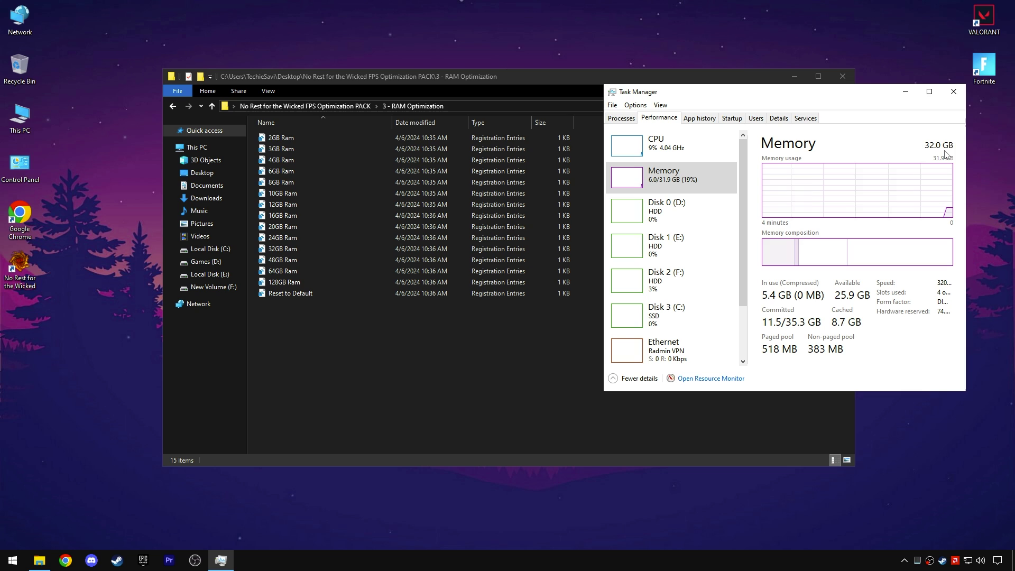
{"action": "left_click", "coordinate": [952, 98]}
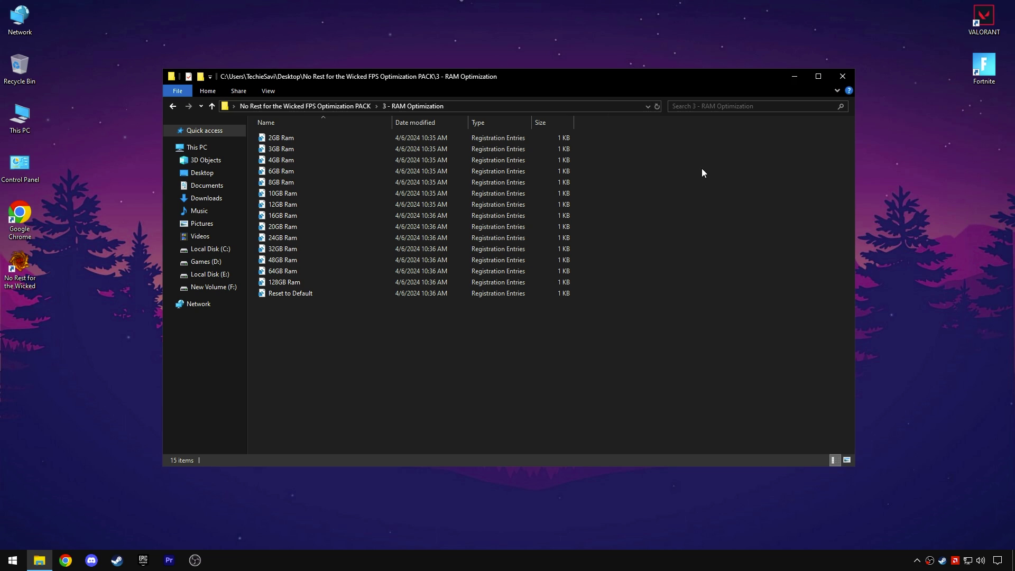
Add the 32GB Ram file from the RAM Optimization folder to the registry.
{"action": "double_click", "coordinate": [284, 248]}
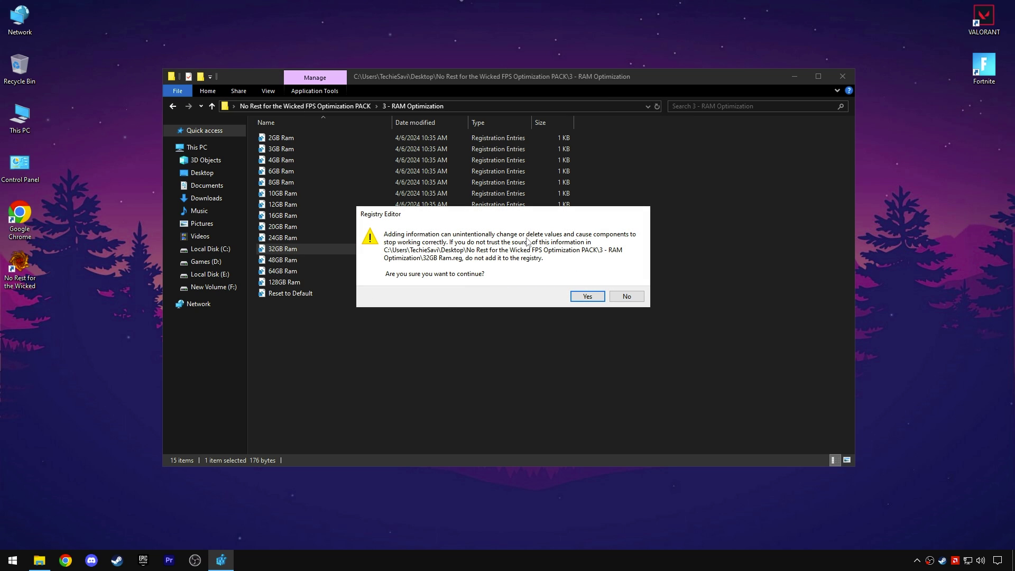
{"action": "left_click", "coordinate": [588, 296]}
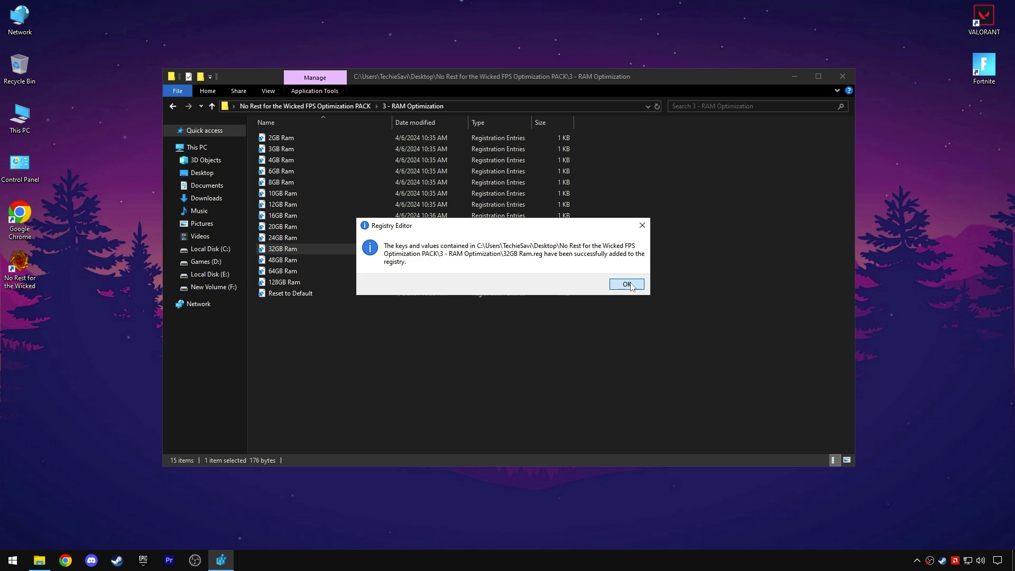
{"action": "left_click", "coordinate": [628, 284]}
Run the script in the pack's 4 - Power Plan Settings folder to import the Ultimate Performance plan, and open the Power Plans shortcut.
{"action": "left_click", "coordinate": [335, 107]}
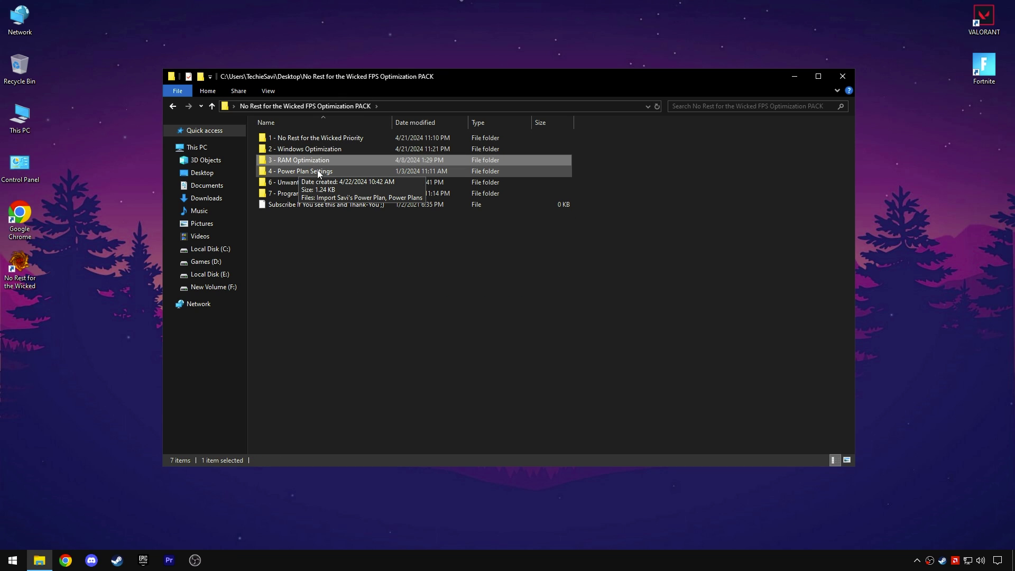
{"action": "double_click", "coordinate": [319, 171]}
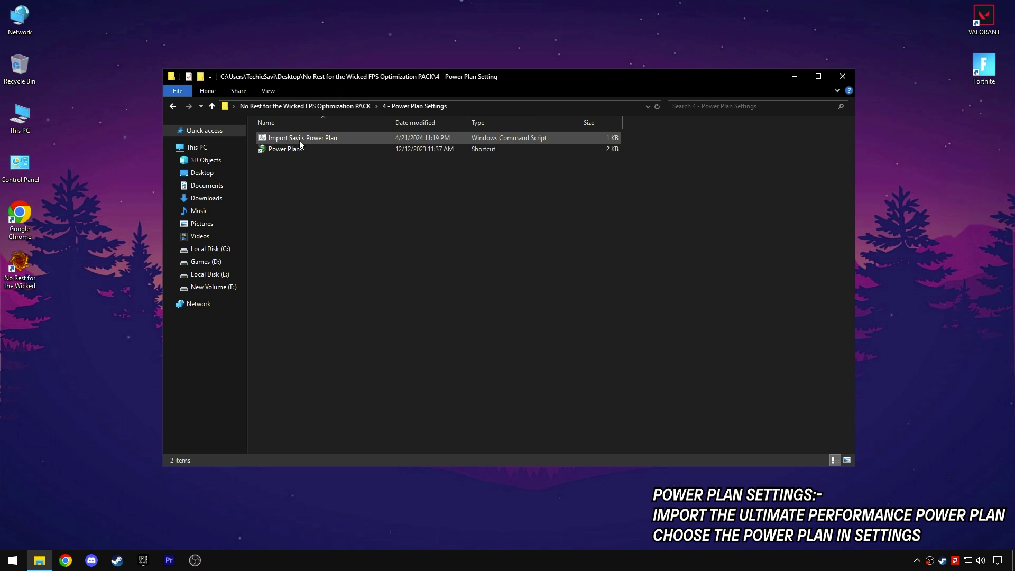
{"action": "right_click", "coordinate": [299, 141]}
{"action": "left_click", "coordinate": [325, 149]}
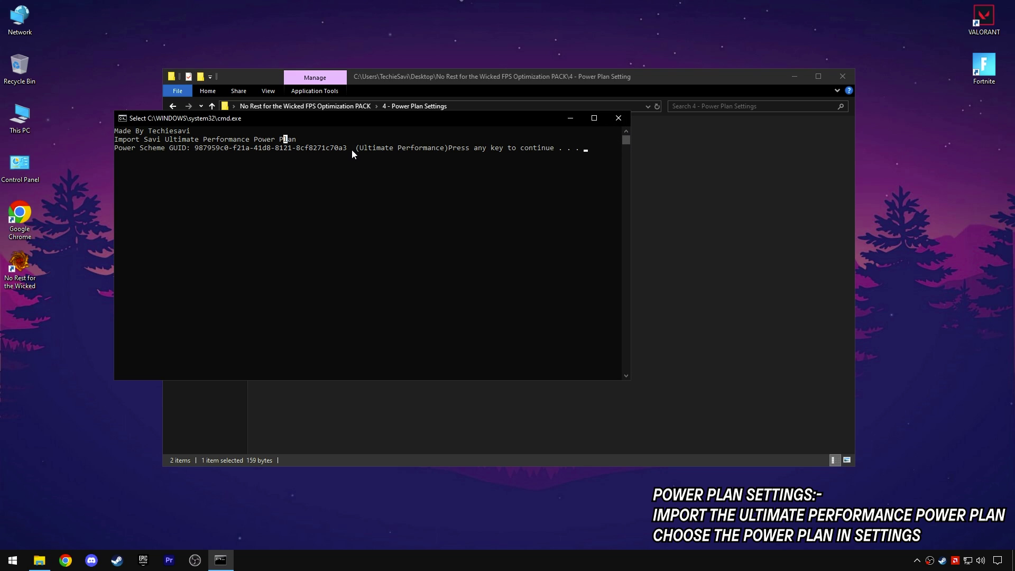
{"action": "left_click_drag", "start_coordinate": [411, 152], "coordinate": [447, 154]}
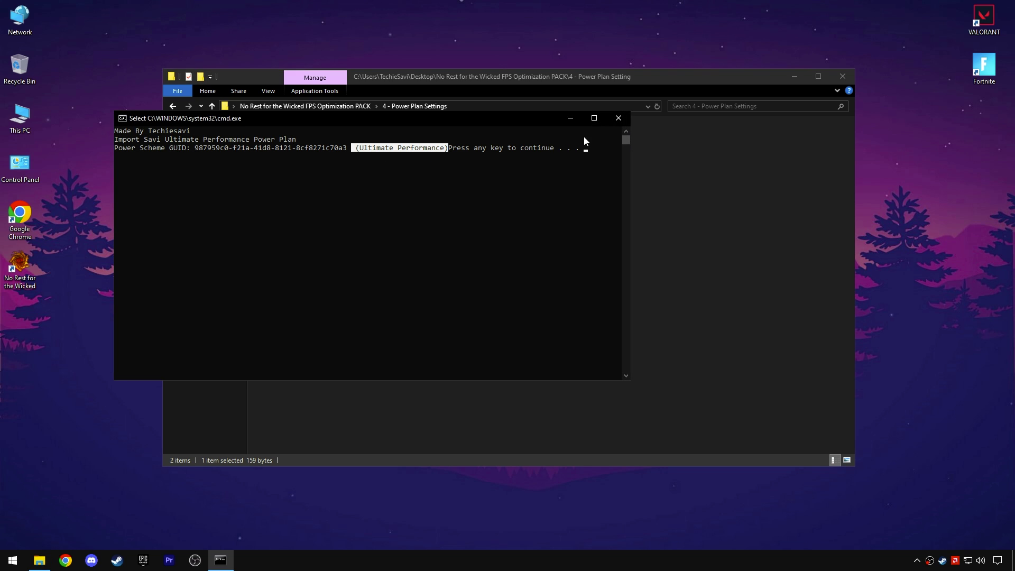
{"action": "key", "text": "Return"}
{"action": "double_click", "coordinate": [281, 147]}
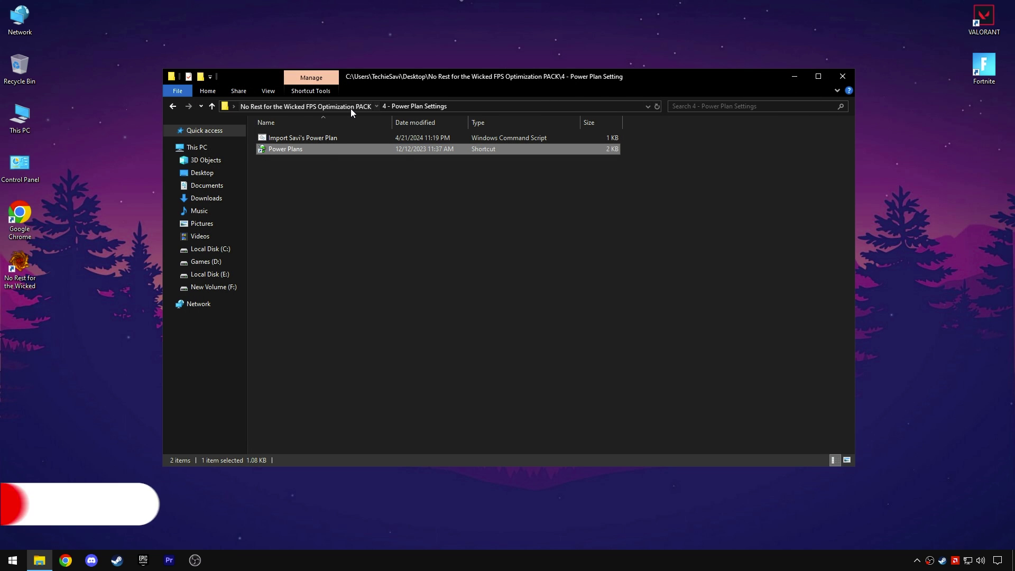
Add the Disable Xbox Services file from the pack's 6 - Unwanted Services folder to the registry.
{"action": "left_click", "coordinate": [350, 109]}
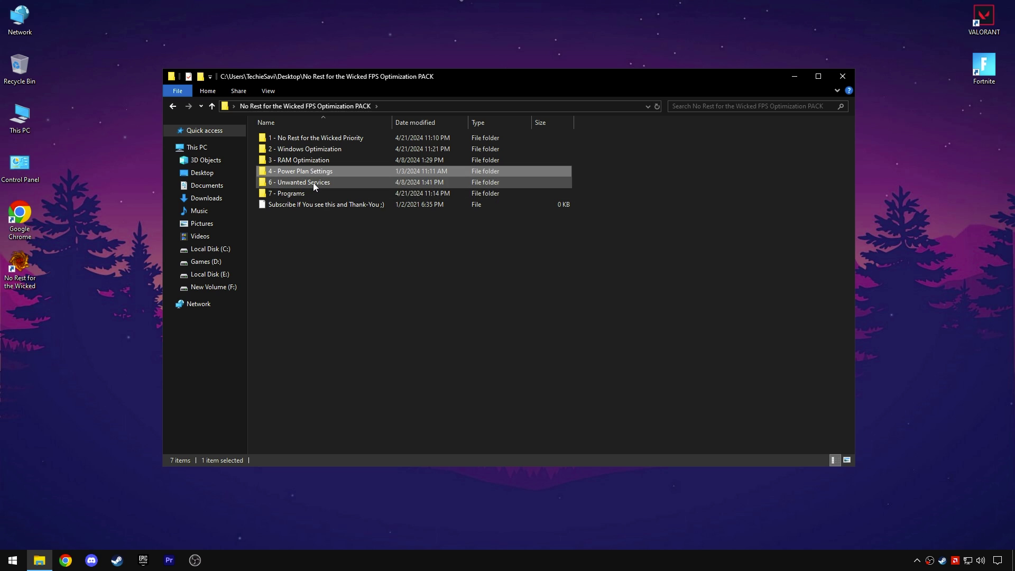
{"action": "double_click", "coordinate": [313, 182]}
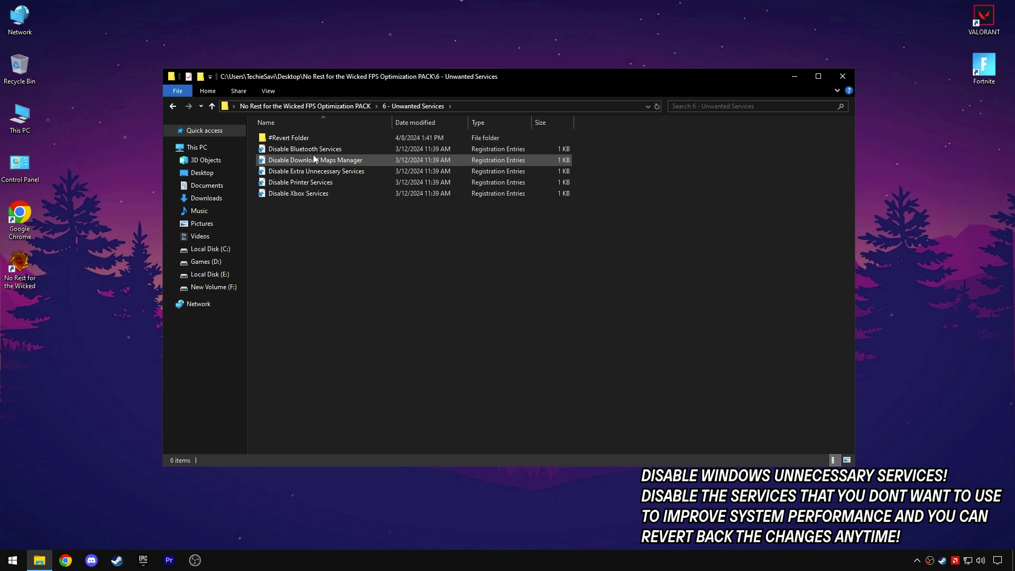
{"action": "double_click", "coordinate": [292, 195]}
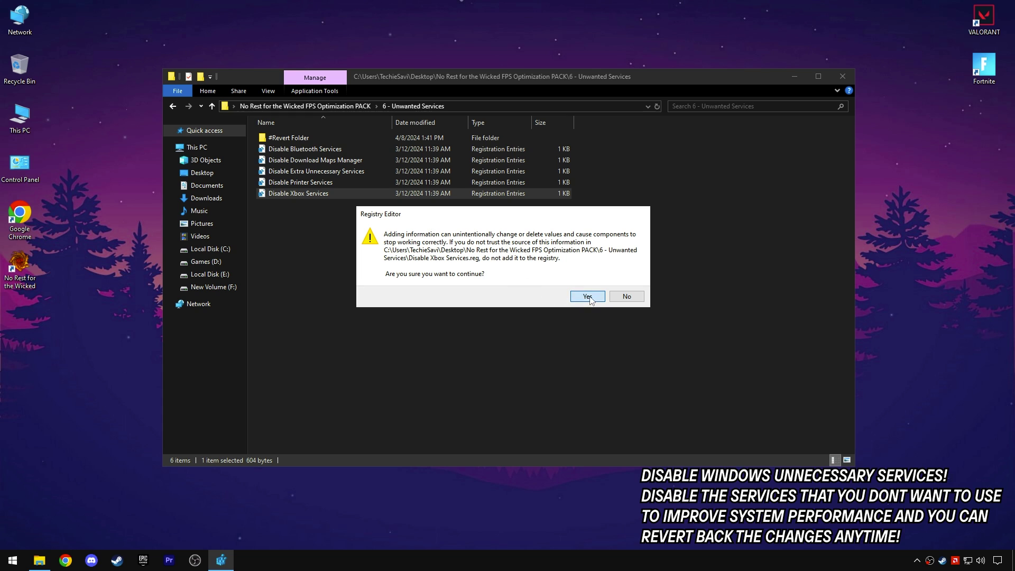
{"action": "left_click", "coordinate": [590, 299]}
{"action": "left_click", "coordinate": [618, 293]}
Add the Disable Printer Services and Disable Extra Unnecessary Services files to the registry.
{"action": "double_click", "coordinate": [321, 183]}
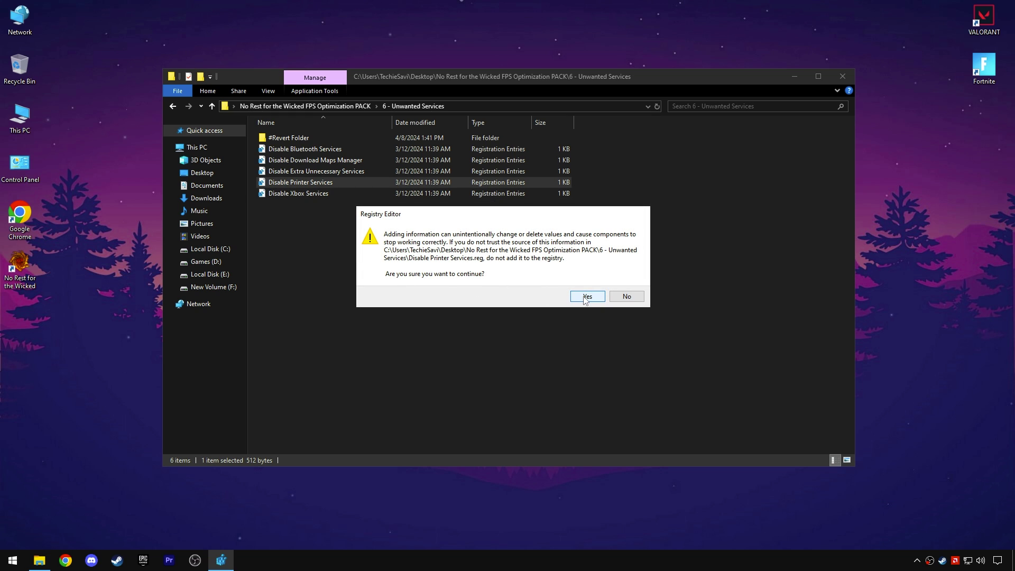
{"action": "left_click", "coordinate": [585, 297]}
{"action": "left_click", "coordinate": [618, 294]}
{"action": "double_click", "coordinate": [316, 173]}
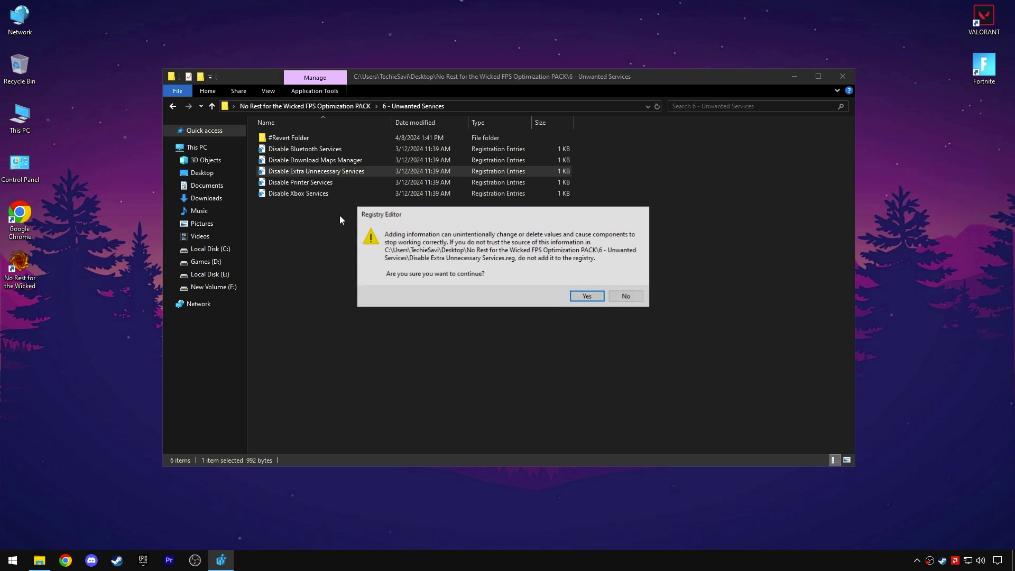
{"action": "left_click", "coordinate": [586, 296]}
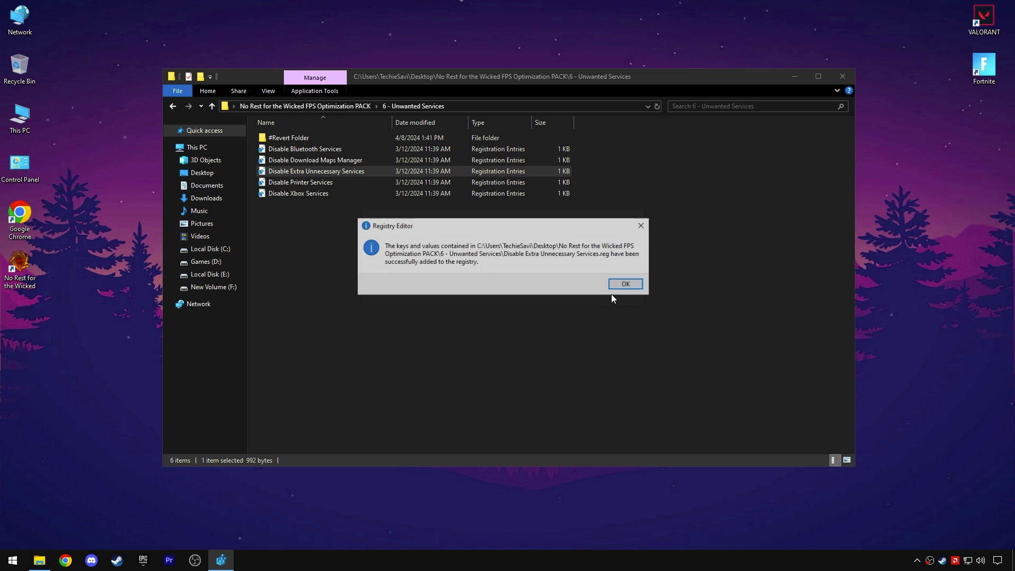
{"action": "left_click", "coordinate": [618, 293]}
Add the Disable Download Maps Manager file to the registry.
{"action": "double_click", "coordinate": [305, 161]}
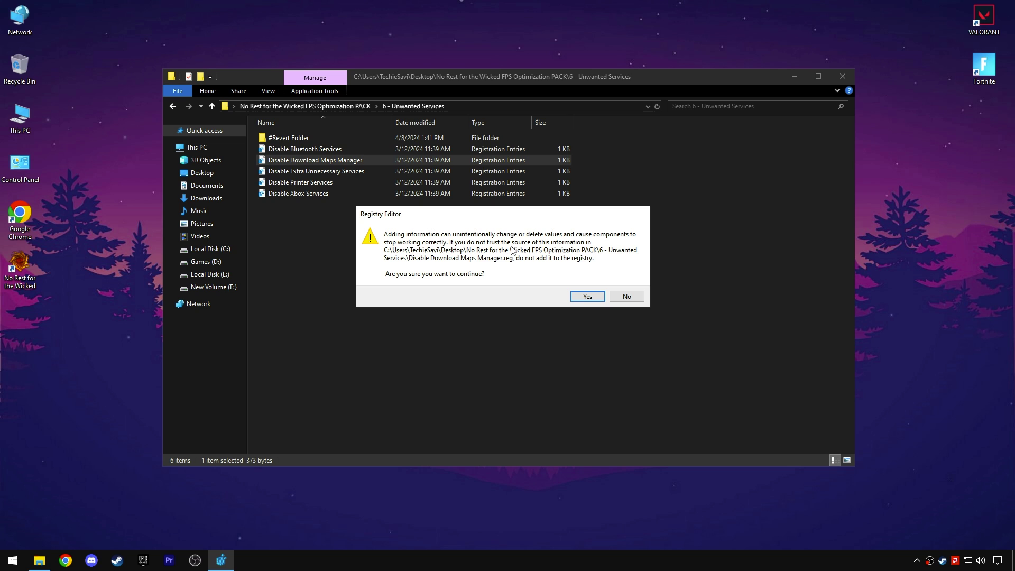
{"action": "left_click", "coordinate": [587, 296]}
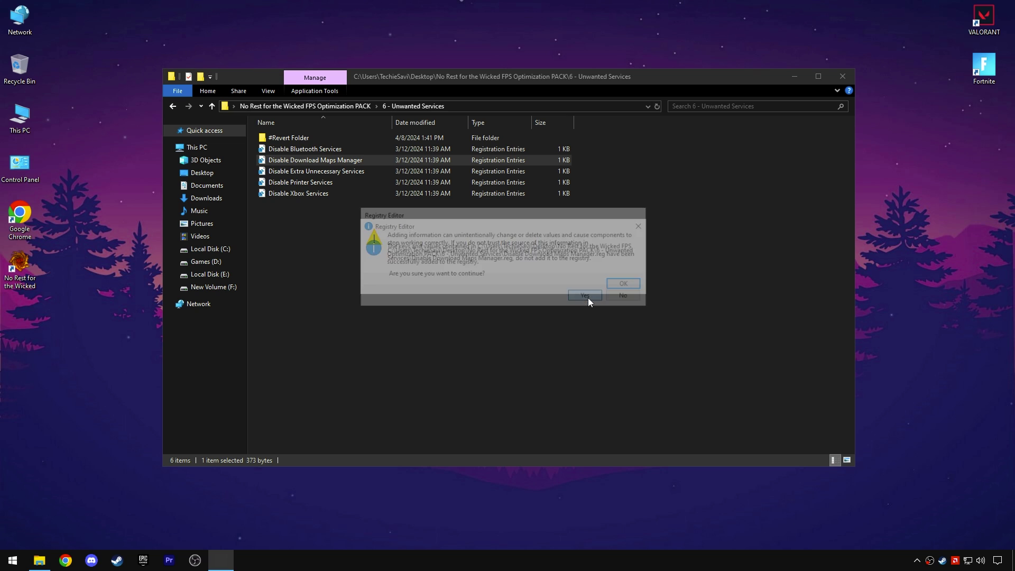
{"action": "left_click", "coordinate": [619, 293]}
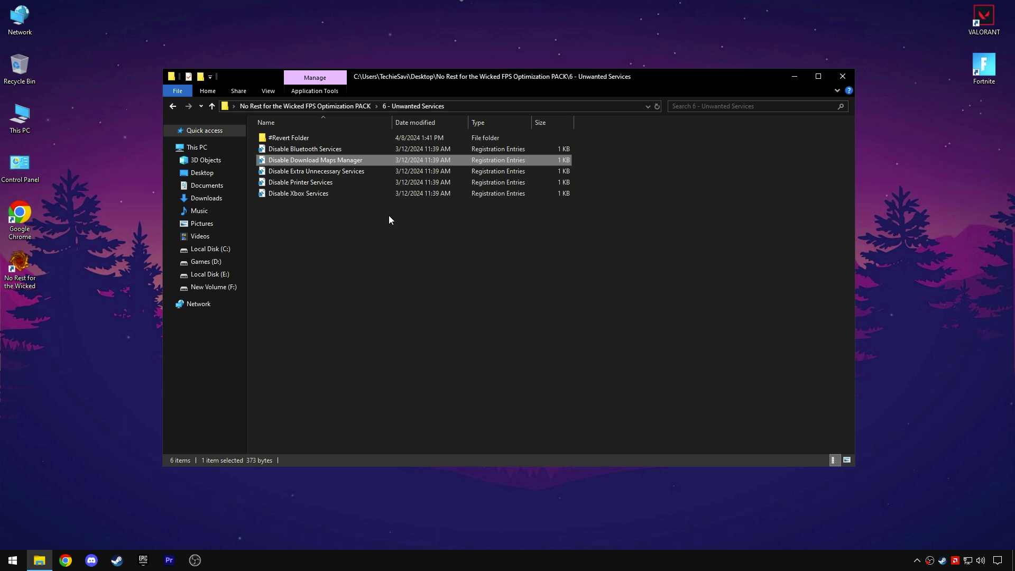
Look over the service re-enabling files in the #Revert Folder of 6 - Unwanted Services.
{"action": "double_click", "coordinate": [299, 139]}
{"action": "left_click_drag", "start_coordinate": [324, 204], "coordinate": [374, 136]}
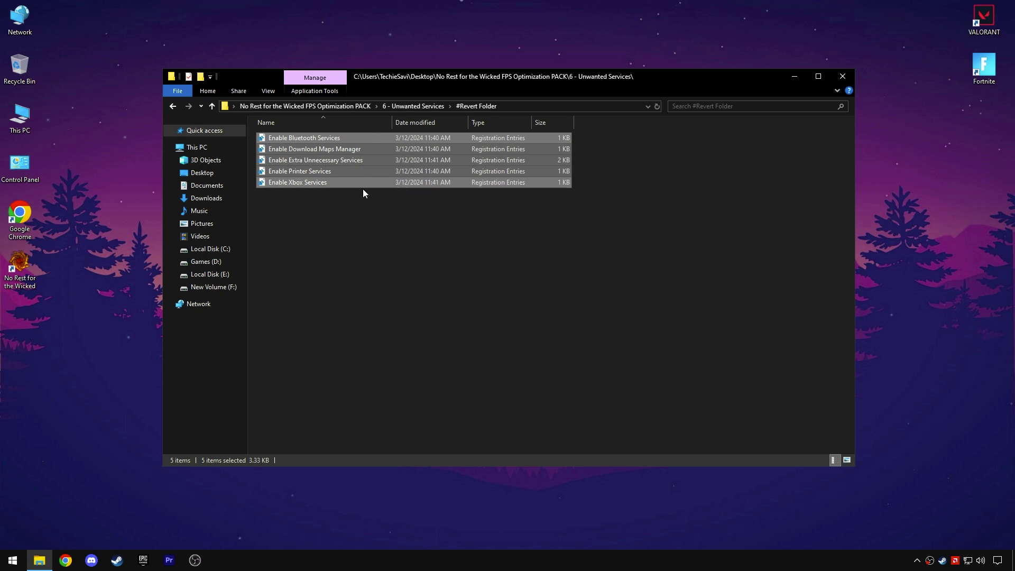
{"action": "left_click", "coordinate": [360, 194]}
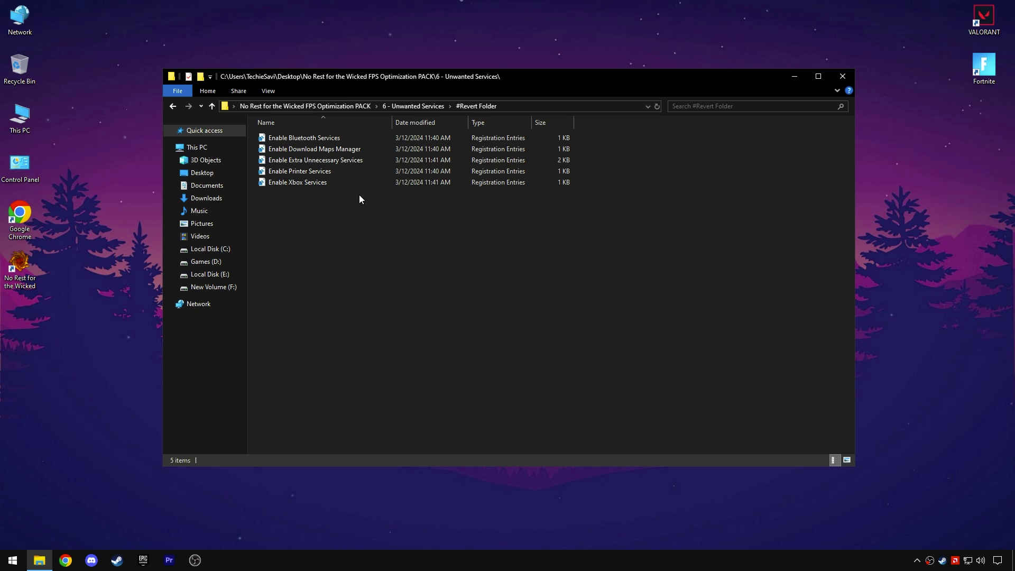
Launch Unpark CPU from the pack's 7 - Programs folder and select the Ultimate Performance system power plan.
{"action": "left_click", "coordinate": [434, 106]}
{"action": "left_click", "coordinate": [340, 106]}
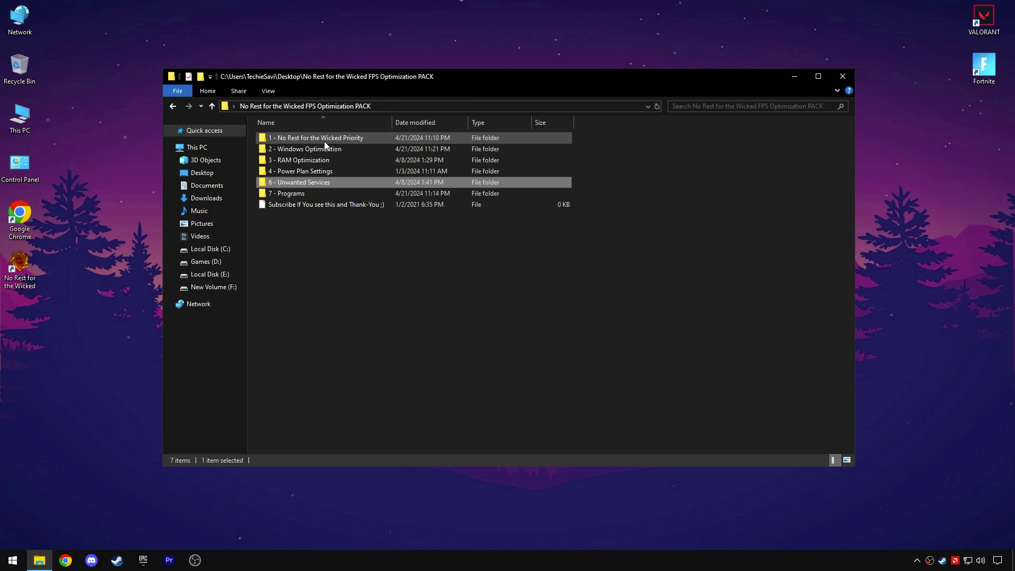
{"action": "double_click", "coordinate": [286, 192]}
{"action": "double_click", "coordinate": [269, 149]}
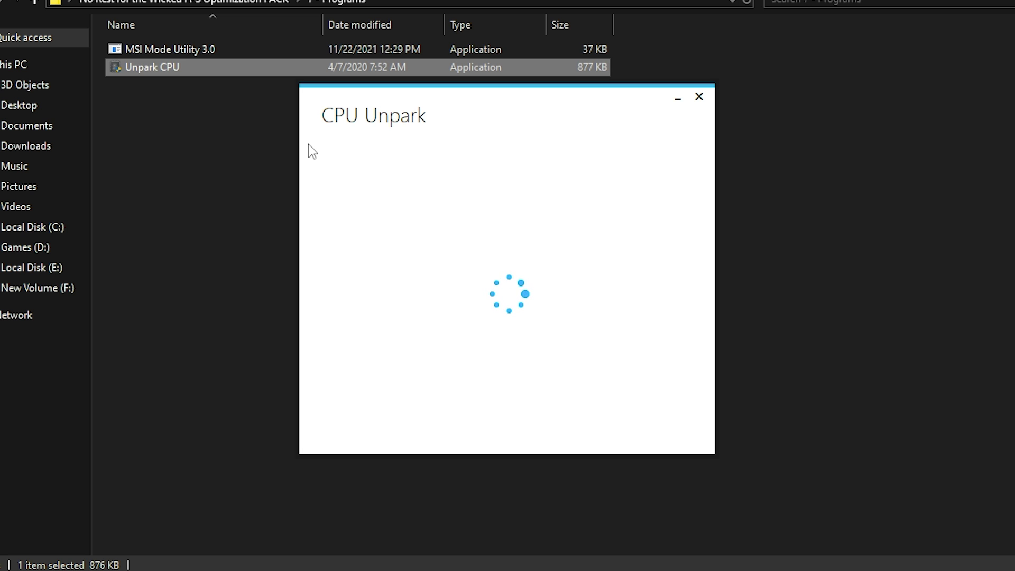
{"action": "left_click", "coordinate": [503, 290]}
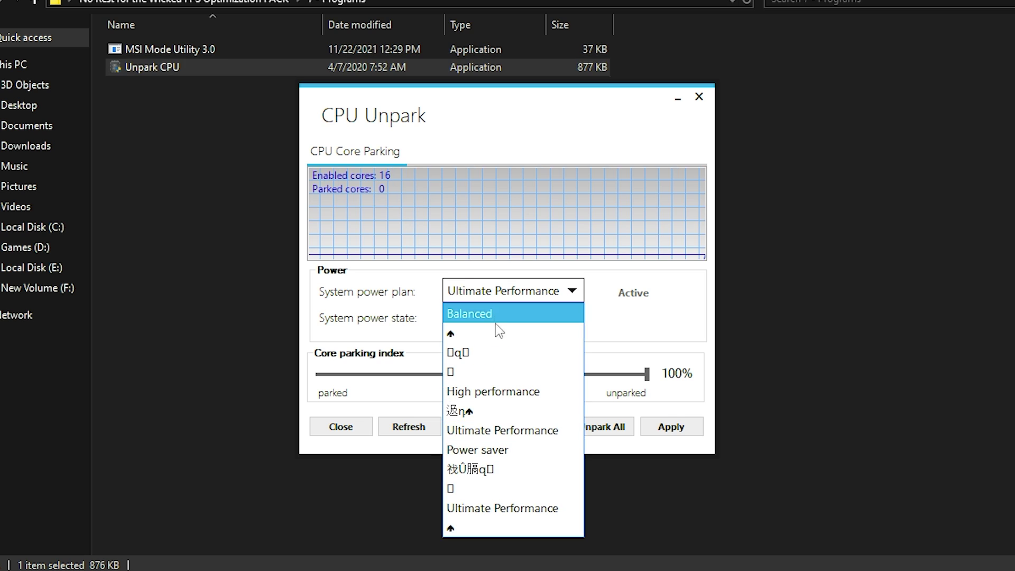
{"action": "left_click", "coordinate": [502, 429]}
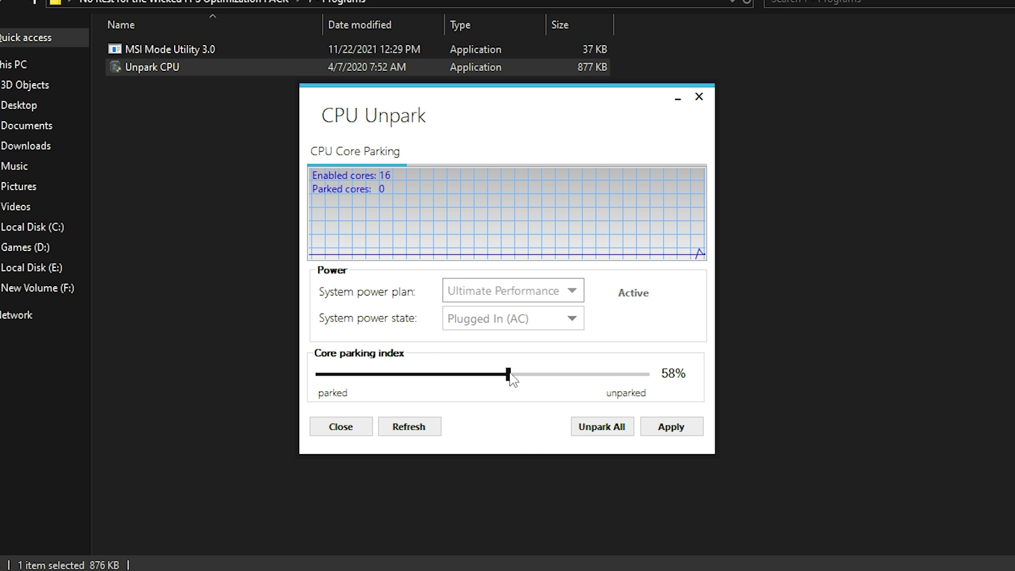
Set the core parking index to 100%, unpark all cores, apply the changes and close CPU Unpark.
{"action": "left_click_drag", "start_coordinate": [510, 377], "coordinate": [665, 381]}
{"action": "left_click", "coordinate": [616, 425]}
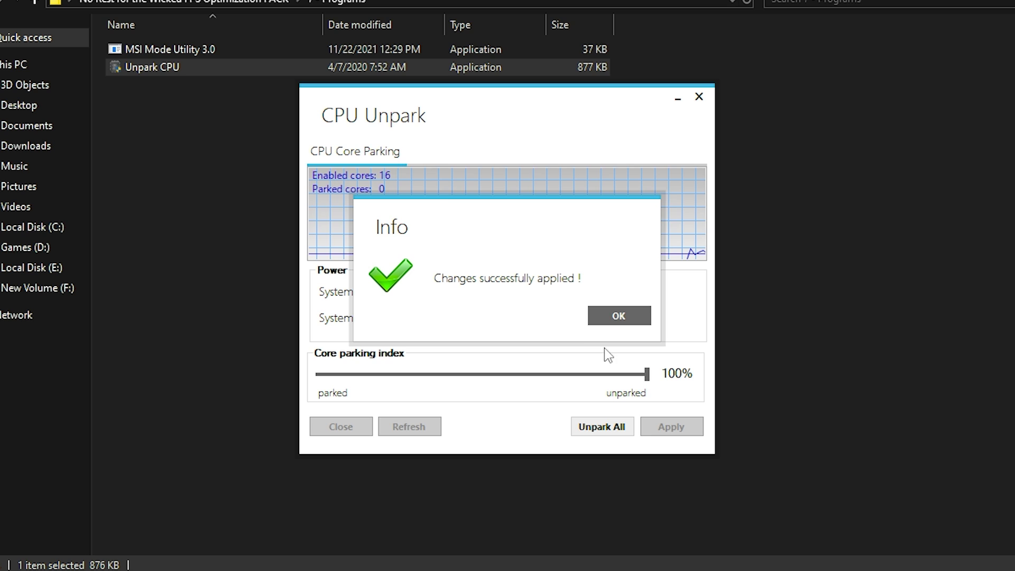
{"action": "left_click", "coordinate": [667, 317]}
{"action": "left_click", "coordinate": [669, 422]}
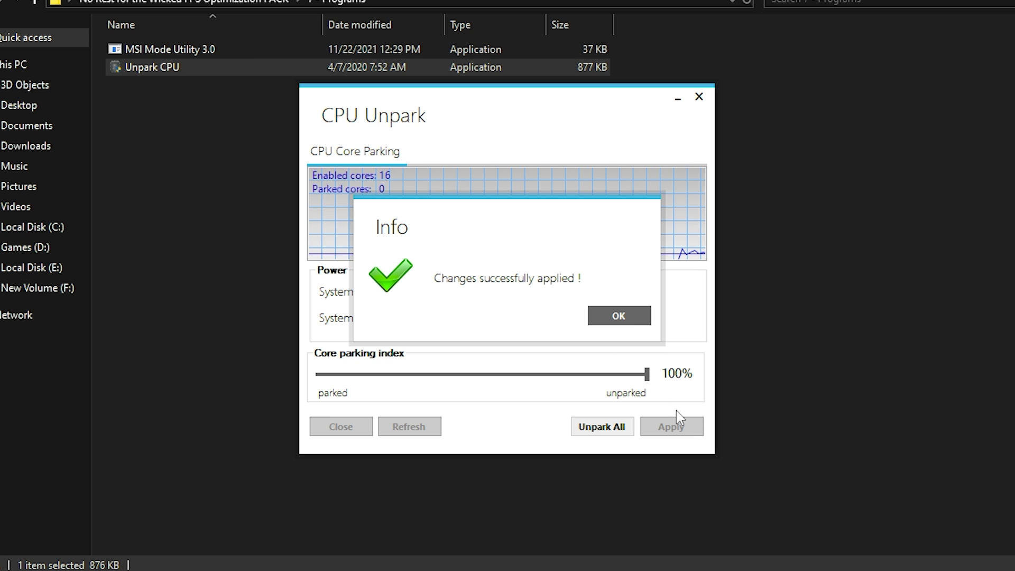
{"action": "left_click", "coordinate": [620, 315]}
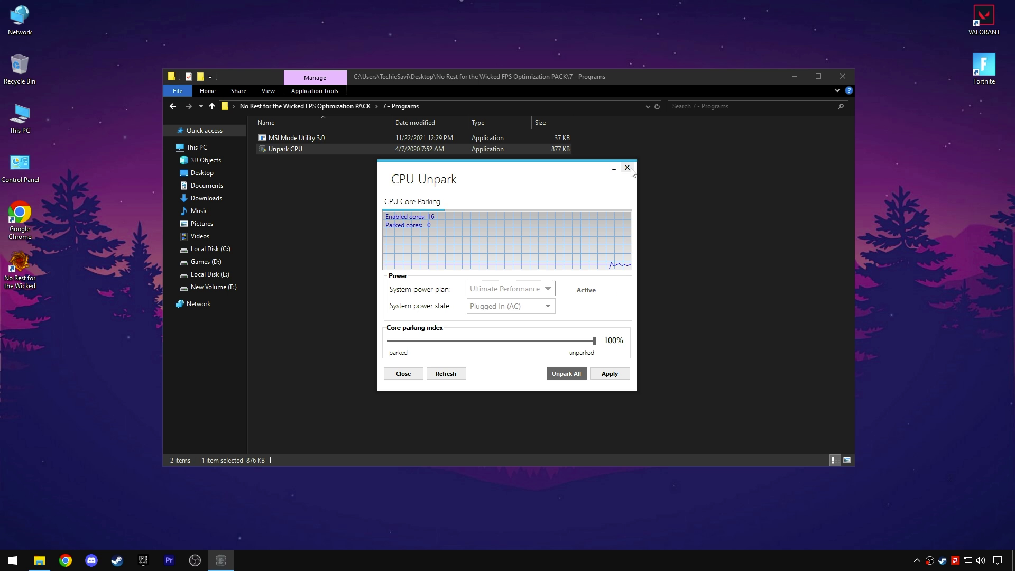
{"action": "left_click", "coordinate": [627, 168]}
Open MSI Mode Utility 3.0 and set the AMD Radeon RX 6700 XT's interrupt priority to Normal.
{"action": "left_click", "coordinate": [296, 138]}
{"action": "right_click", "coordinate": [296, 139]}
{"action": "left_click", "coordinate": [349, 154]}
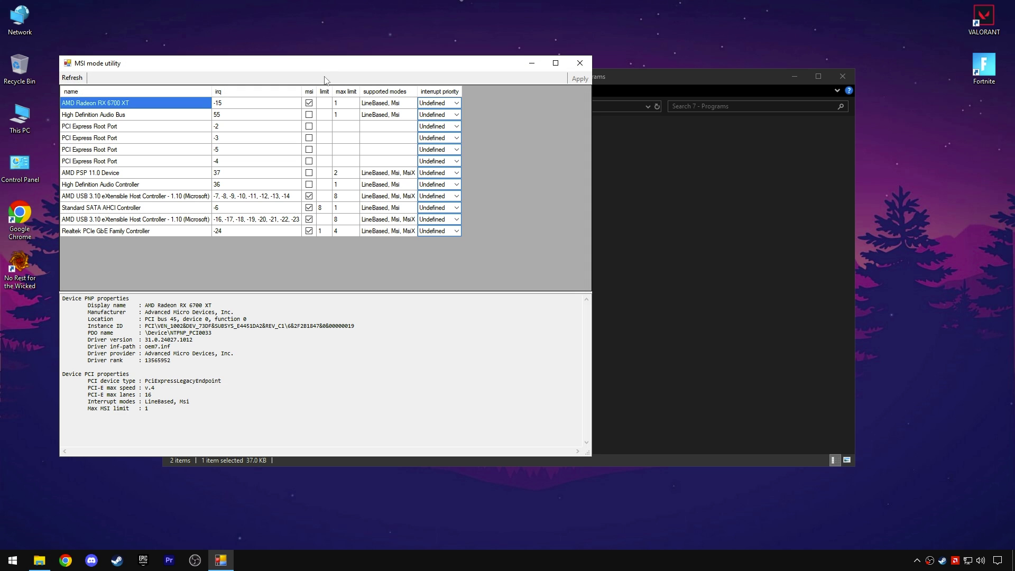
{"action": "left_click_drag", "start_coordinate": [325, 74], "coordinate": [517, 85]}
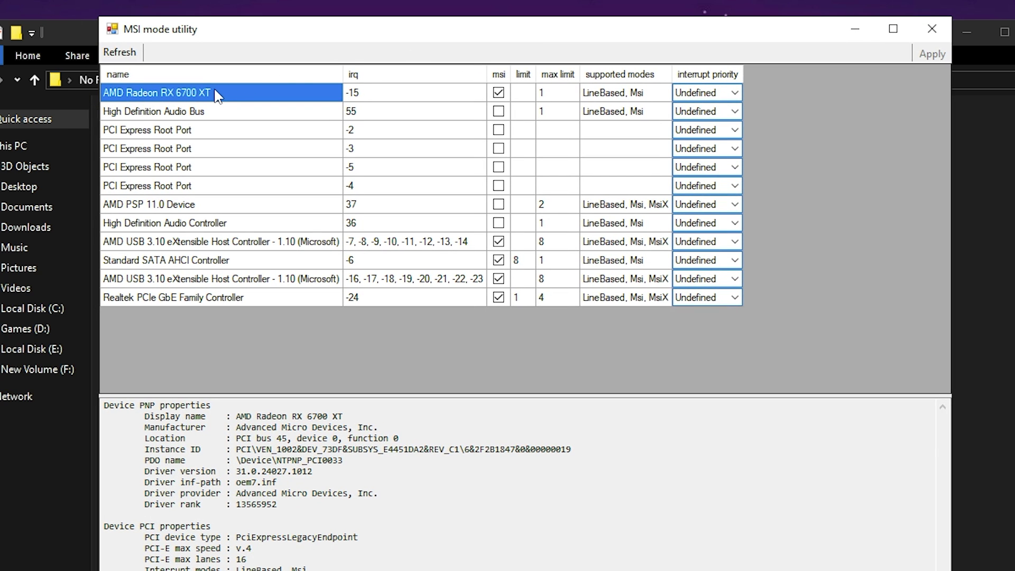
{"action": "left_click", "coordinate": [720, 94]}
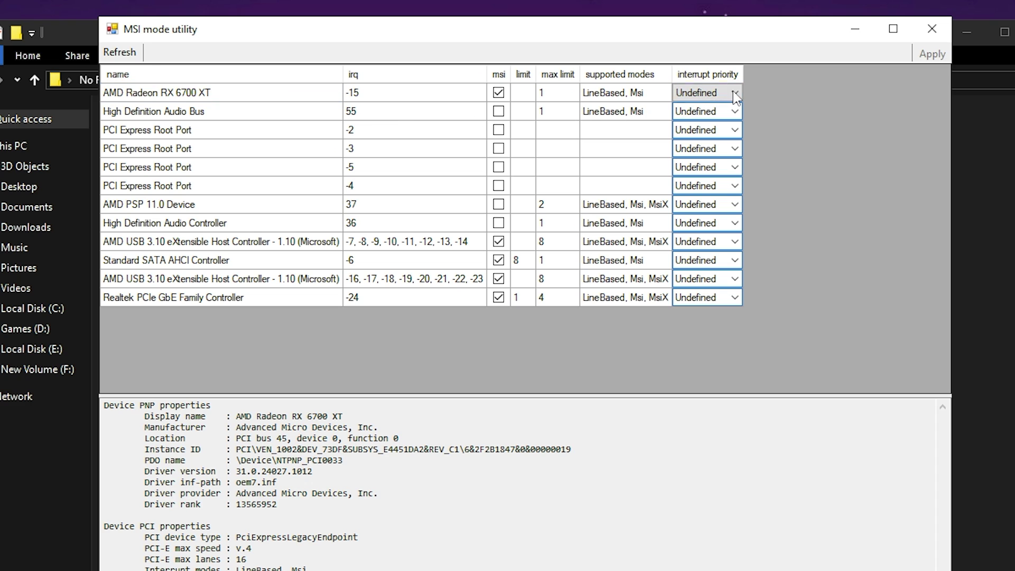
{"action": "left_click", "coordinate": [720, 94]}
{"action": "left_click", "coordinate": [719, 130]}
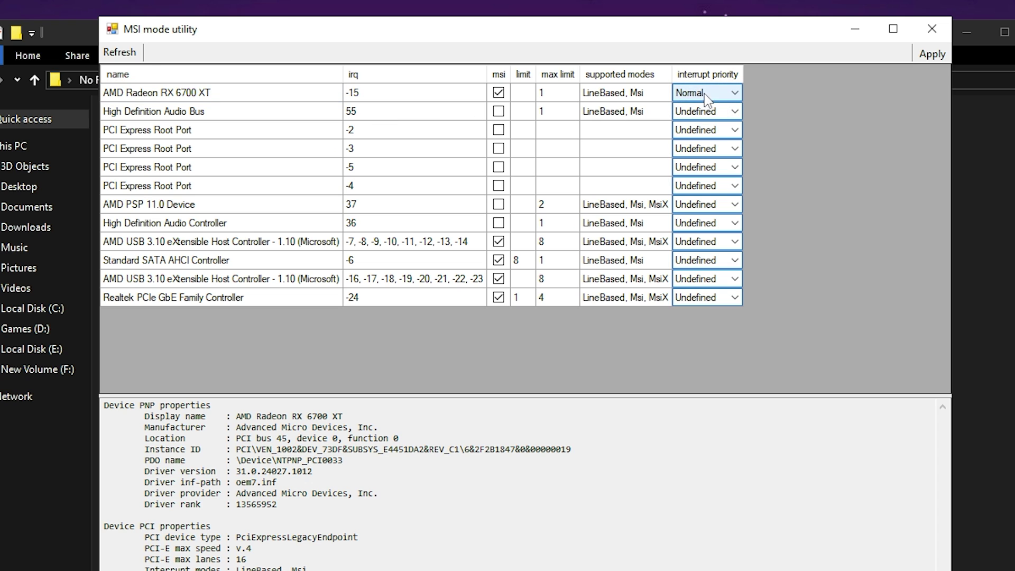
Set the interrupt priority of both AMD USB 3.10 eXtensible Host Controllers to High and apply the changes.
{"action": "left_click", "coordinate": [433, 249]}
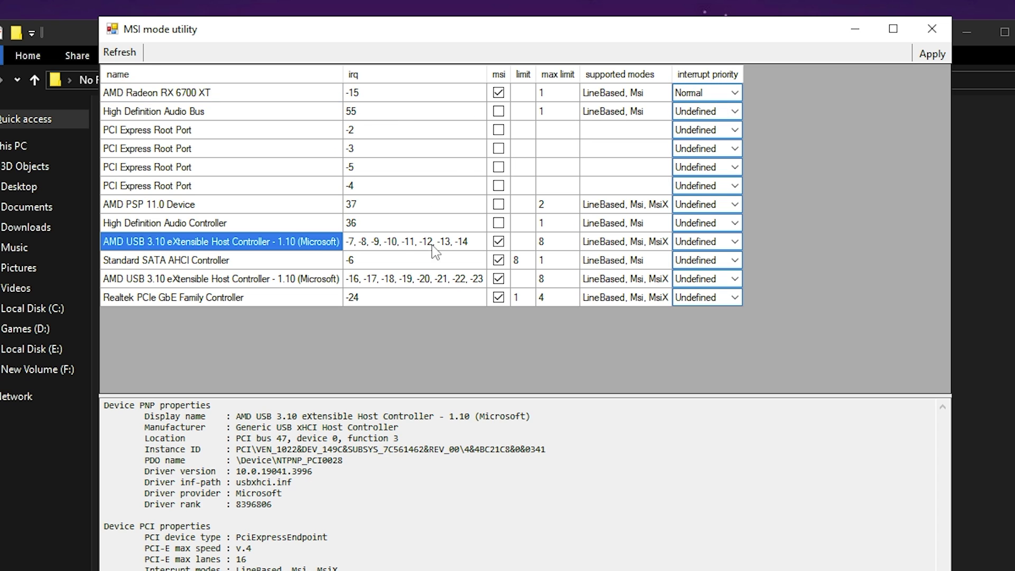
{"action": "left_click", "coordinate": [736, 243]}
{"action": "left_click", "coordinate": [703, 290]}
{"action": "left_click", "coordinate": [299, 279]}
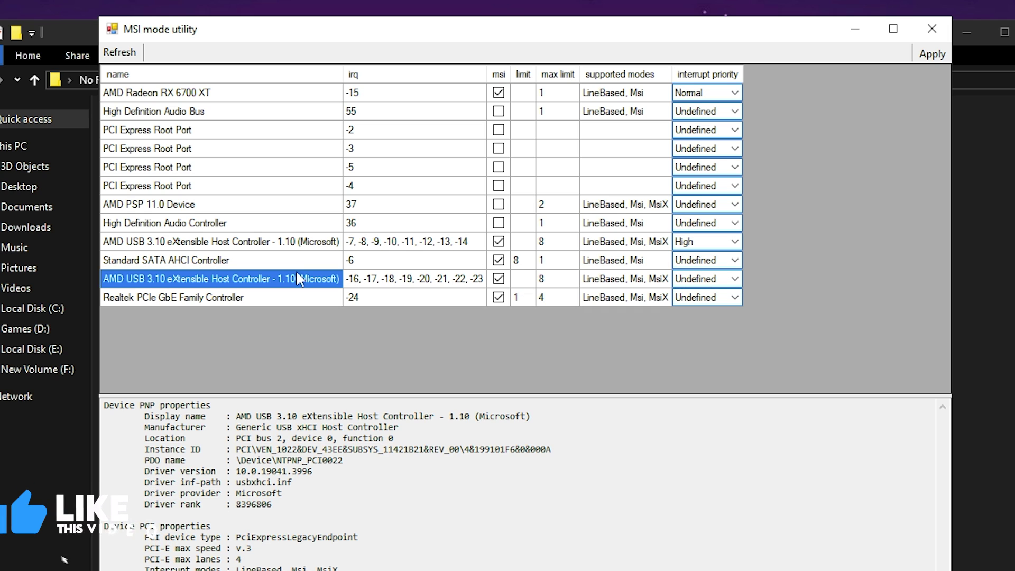
{"action": "left_click", "coordinate": [736, 279]}
{"action": "left_click", "coordinate": [735, 279]}
{"action": "left_click", "coordinate": [717, 322]}
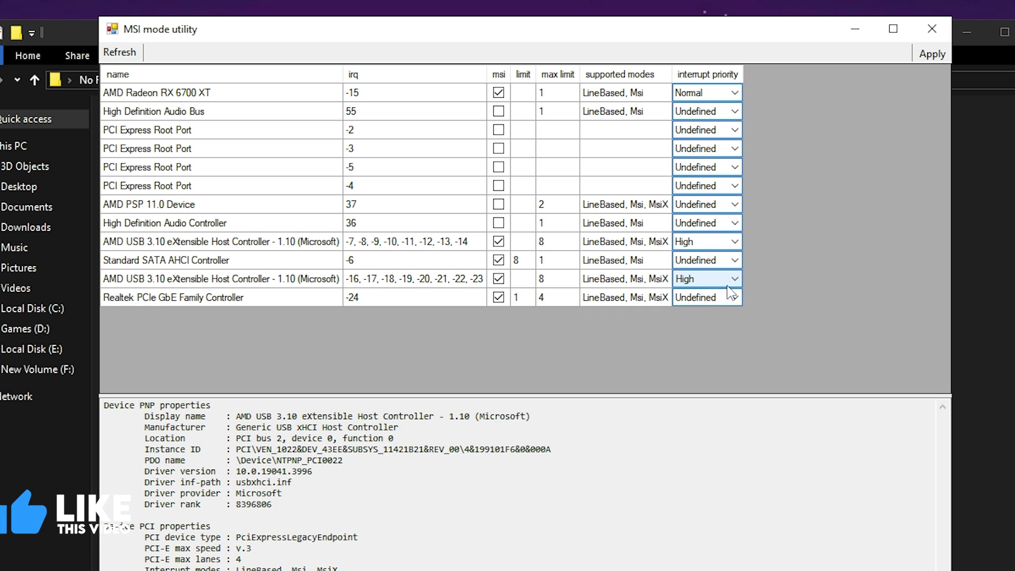
{"action": "left_click", "coordinate": [690, 95]}
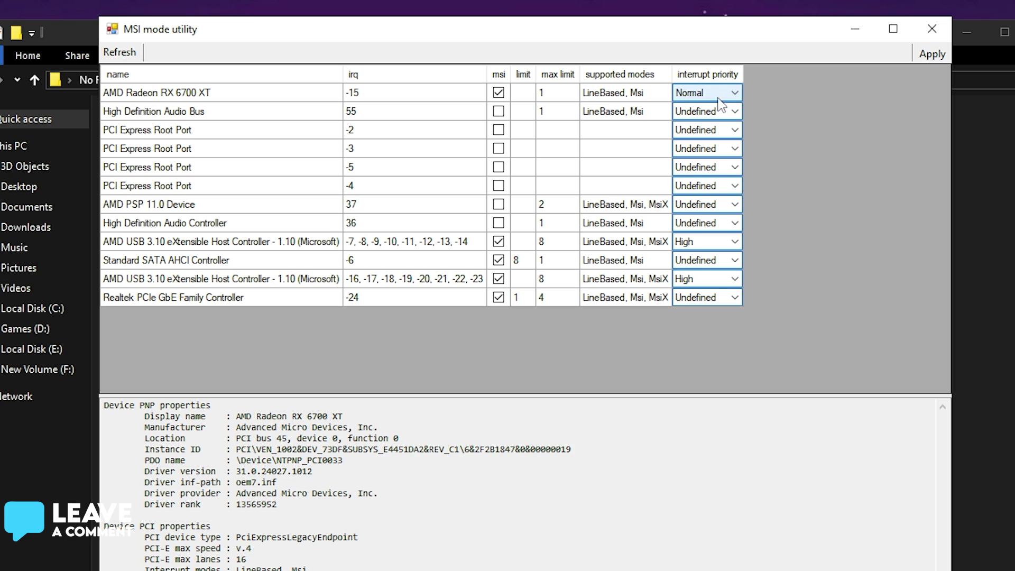
{"action": "left_click", "coordinate": [930, 54]}
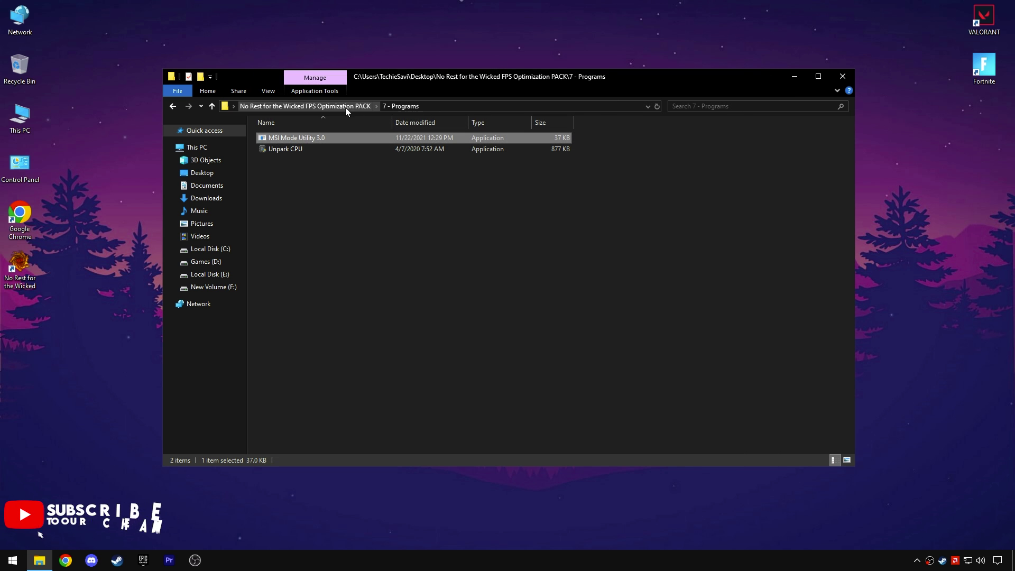
Return to the optimization pack's main folder and close its window.
{"action": "left_click", "coordinate": [345, 107]}
{"action": "left_click", "coordinate": [364, 205]}
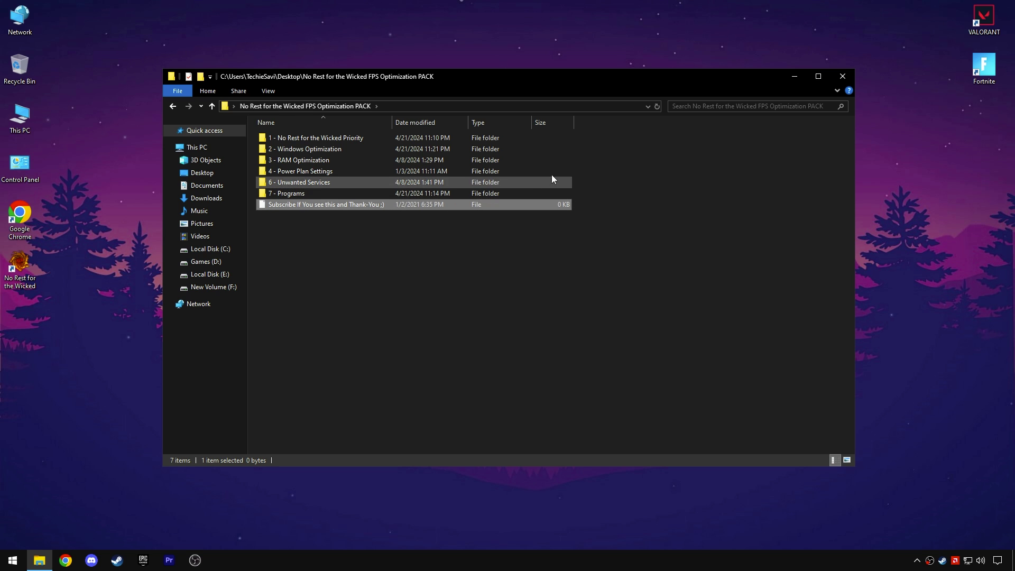
{"action": "left_click", "coordinate": [842, 77]}
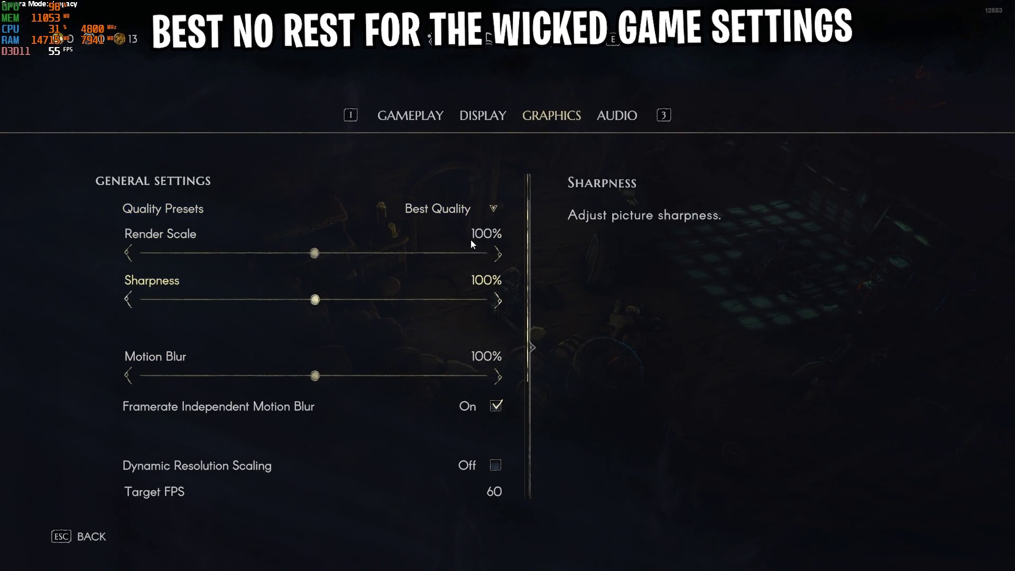
In the game's display settings, turn VSync off and leave the Framerate Cap at Off.
{"action": "left_click", "coordinate": [483, 115]}
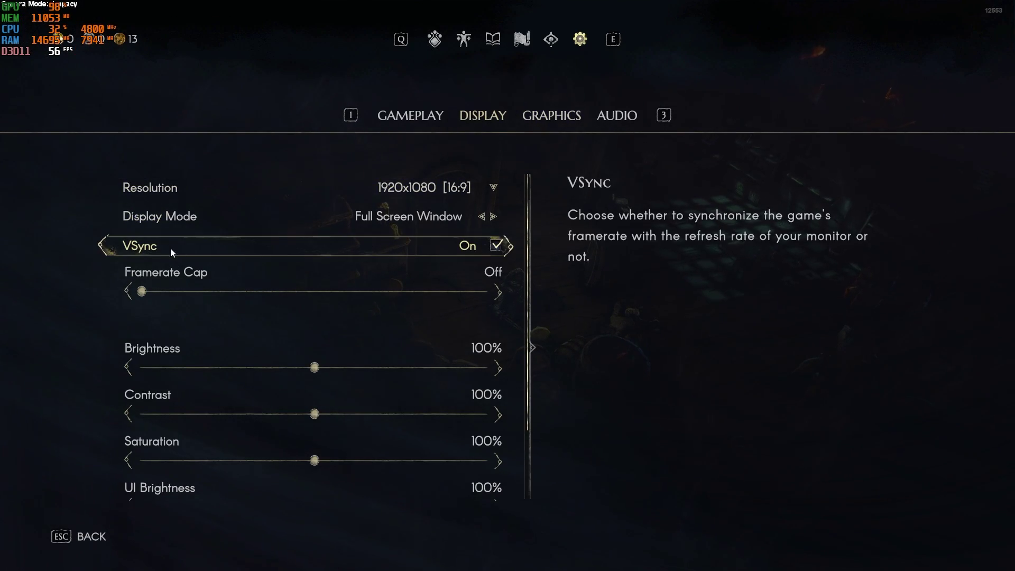
{"action": "left_click", "coordinate": [142, 292]}
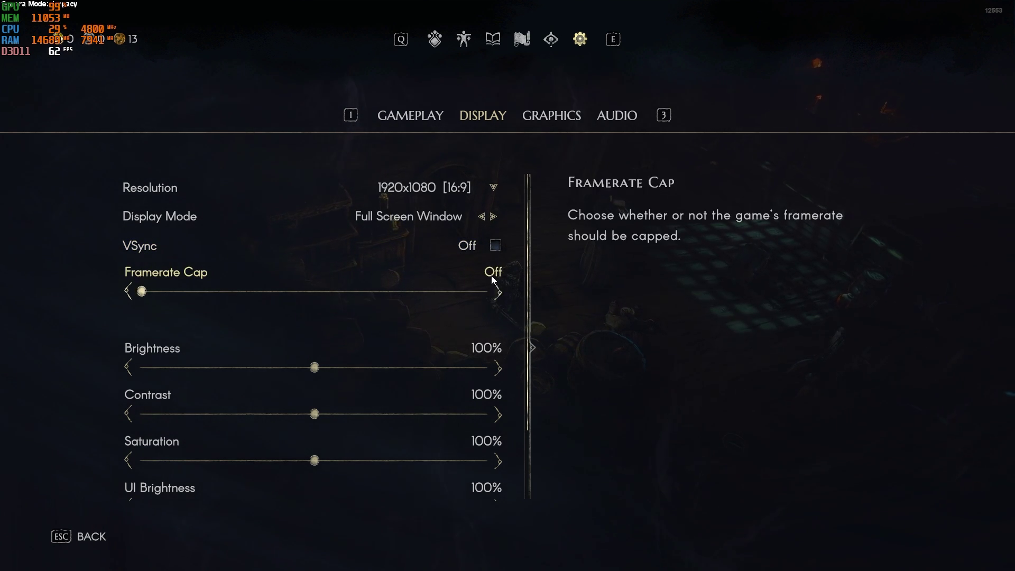
{"action": "mouse_move", "coordinate": [528, 313]}
{"action": "left_mouse_down"}
{"action": "mouse_move", "coordinate": [525, 381]}
{"action": "mouse_move", "coordinate": [533, 296]}
{"action": "left_mouse_up"}
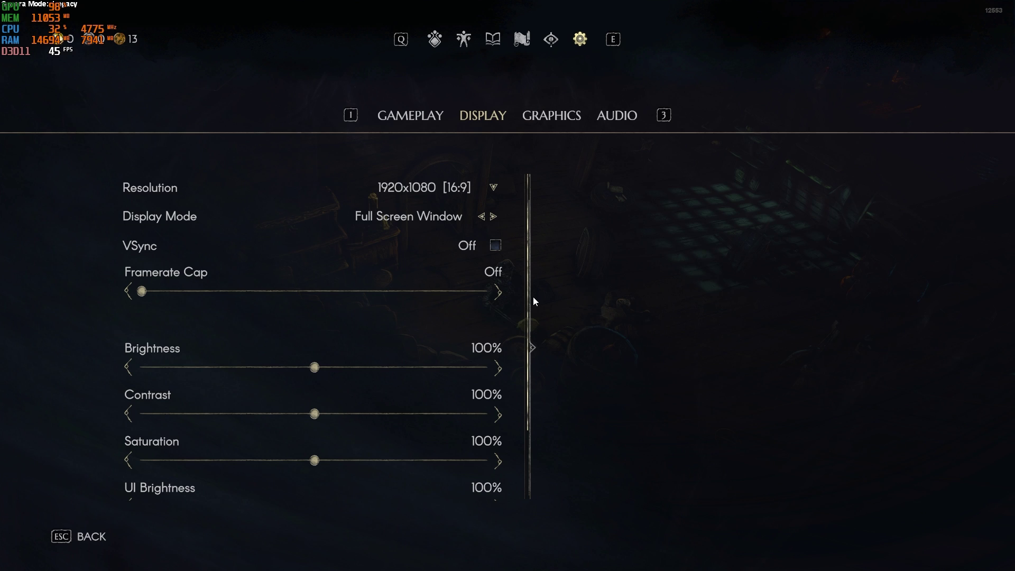
In the game's graphics settings, choose the Balanced quality preset and set Render Scale to 85%.
{"action": "left_click", "coordinate": [559, 119]}
{"action": "left_click", "coordinate": [471, 208]}
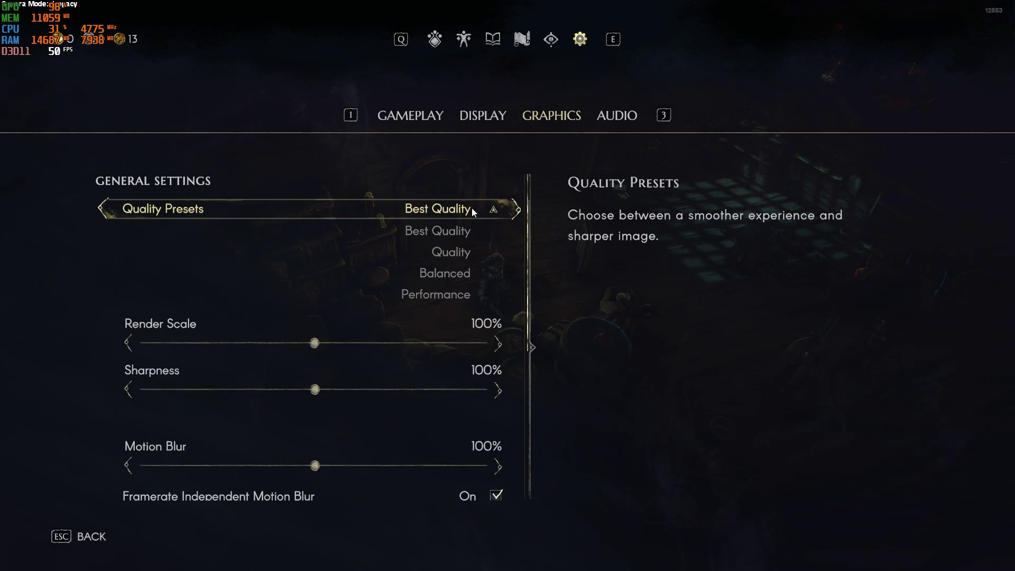
{"action": "left_click", "coordinate": [448, 275]}
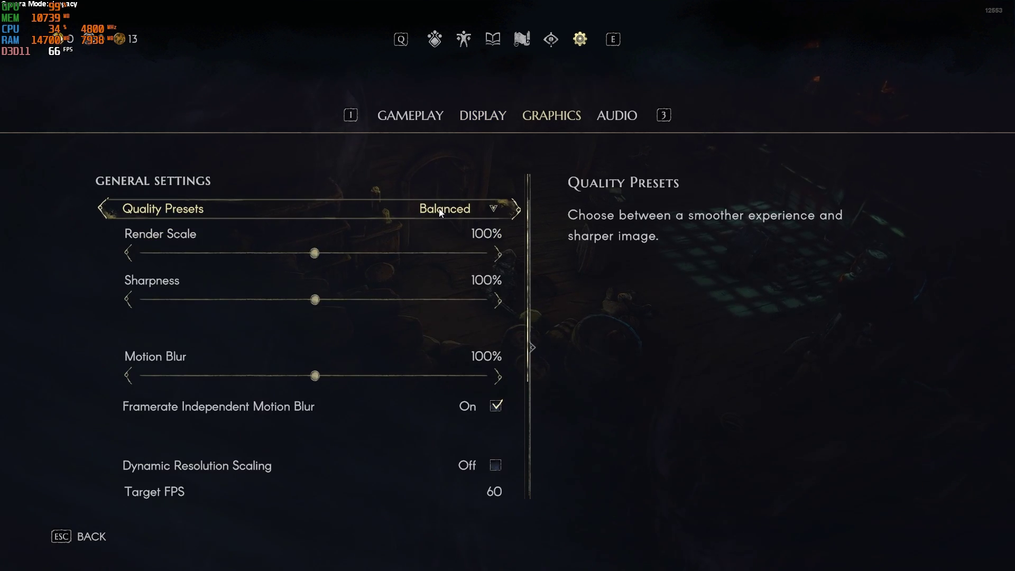
{"action": "left_click_drag", "start_coordinate": [316, 255], "coordinate": [260, 258]}
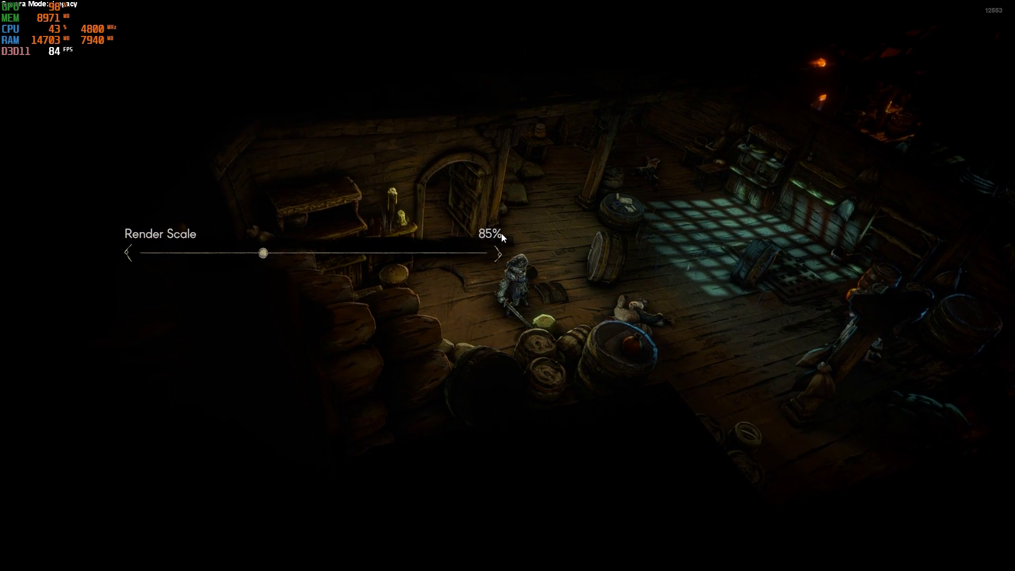
Turn off Motion Blur and Framerate Independent Motion Blur in the graphics settings.
{"action": "scroll", "coordinate": [526, 288], "scroll_direction": "down", "scroll_amount": 3}
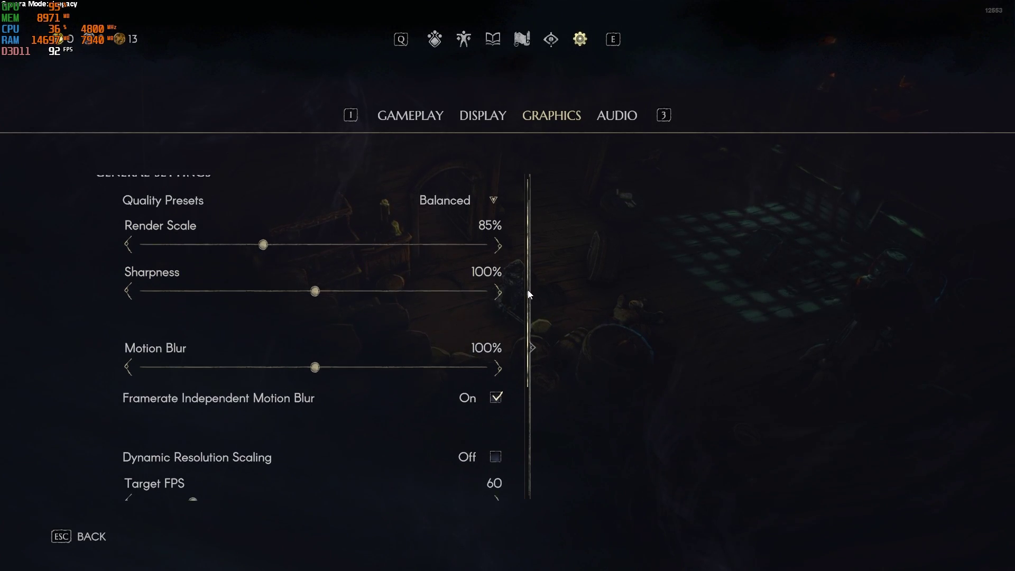
{"action": "left_click_drag", "start_coordinate": [313, 302], "coordinate": [138, 306]}
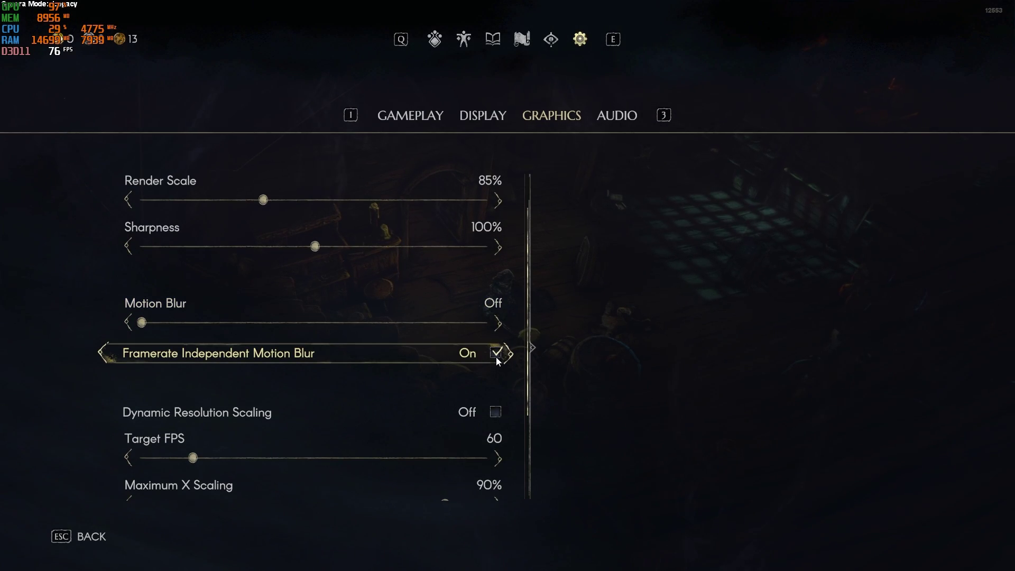
{"action": "left_click", "coordinate": [496, 354]}
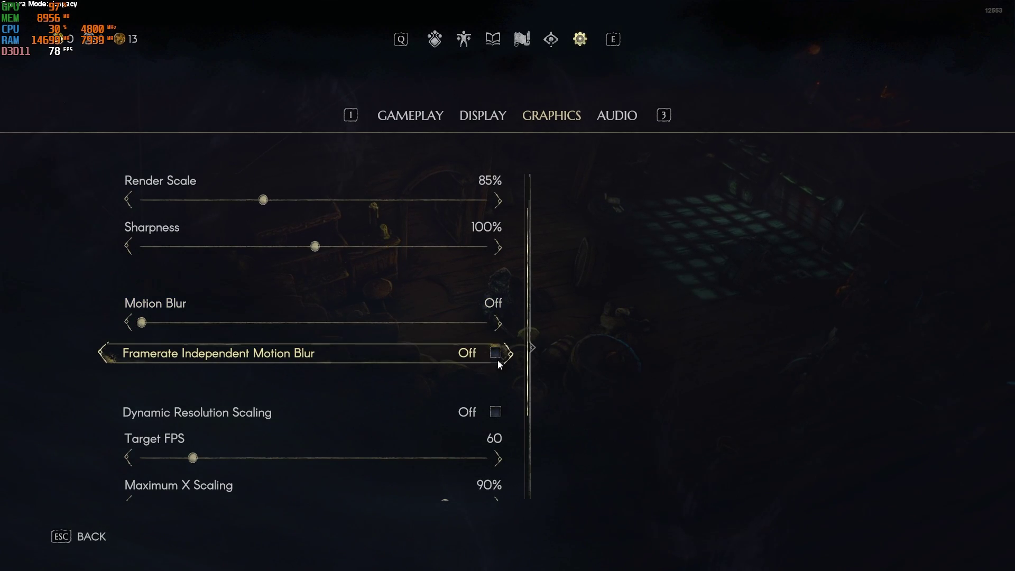
Turn on Dynamic Resolution Scaling in the graphics settings and set its Target FPS to 240.
{"action": "scroll", "coordinate": [526, 383], "scroll_direction": "down", "scroll_amount": 4}
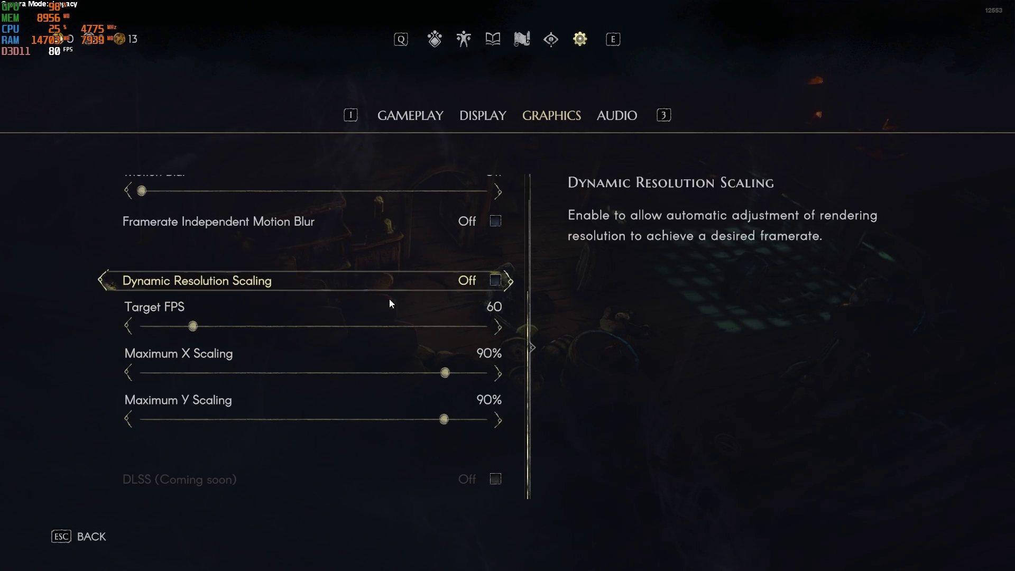
{"action": "left_click", "coordinate": [496, 280]}
{"action": "left_click", "coordinate": [324, 326]}
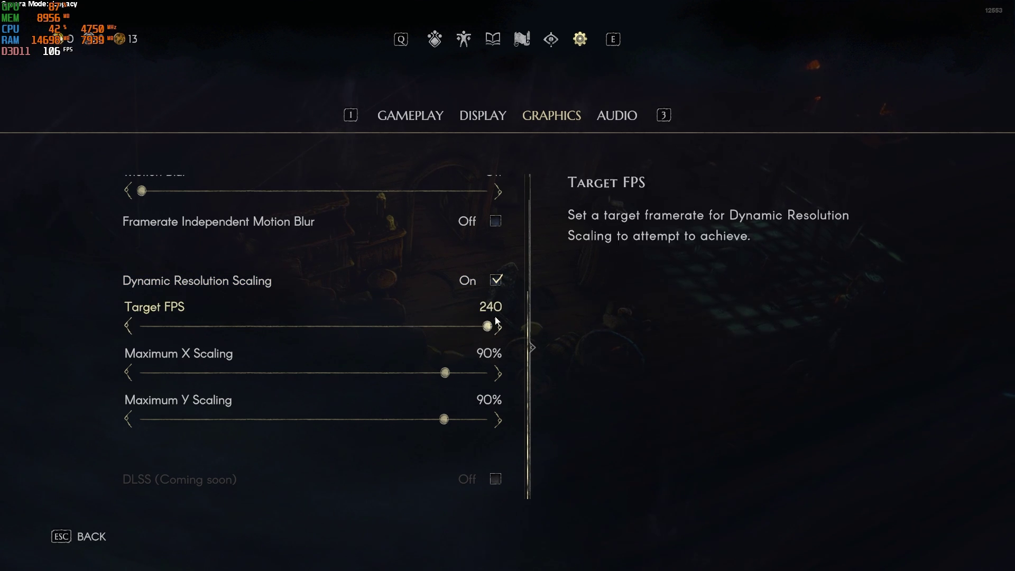
Set Maximum X Scaling and Maximum Y Scaling to 75% each, and leave the settings to return to gameplay.
{"action": "left_click_drag", "start_coordinate": [446, 376], "coordinate": [370, 374]}
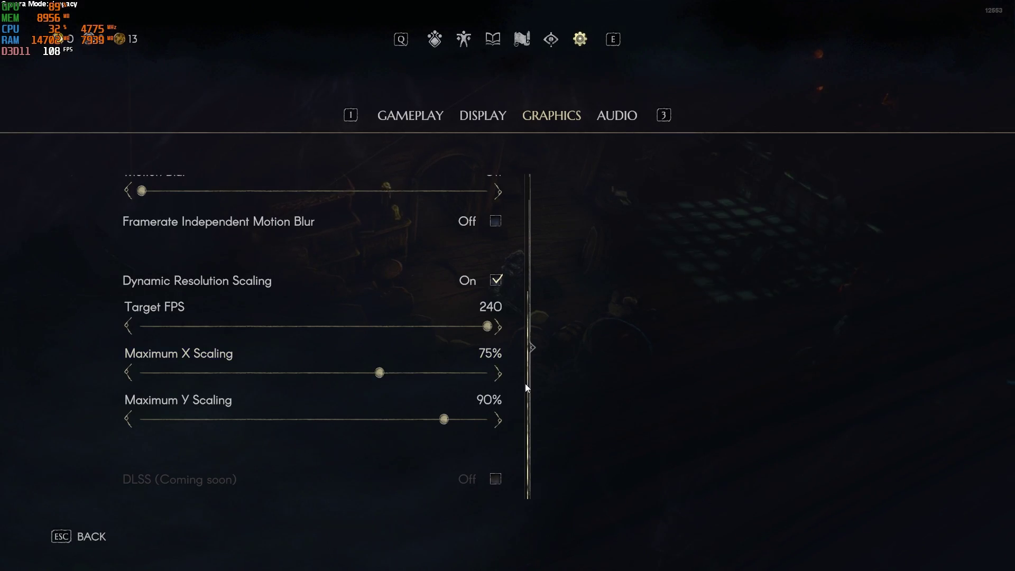
{"action": "left_click_drag", "start_coordinate": [444, 419], "coordinate": [371, 420]}
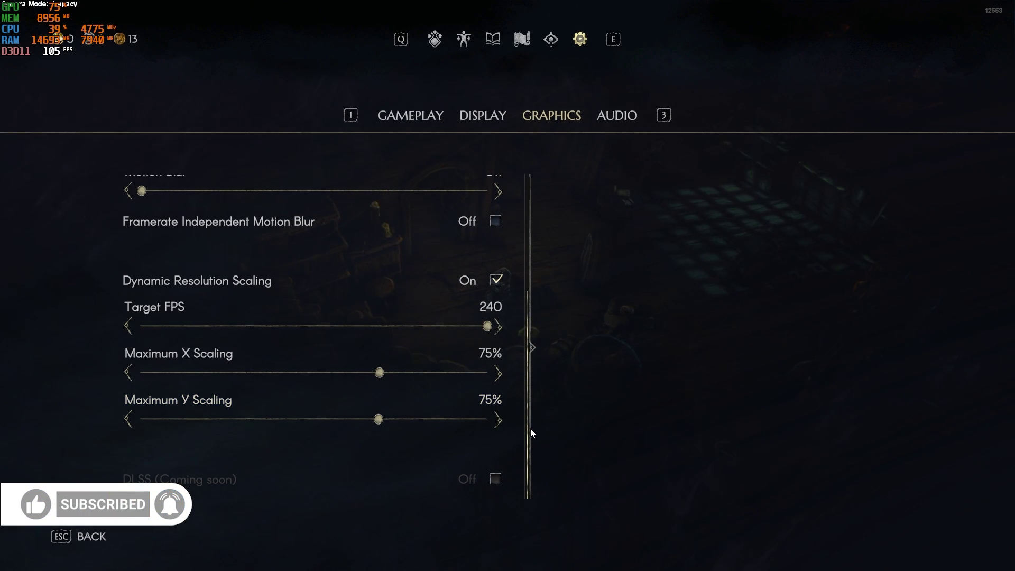
{"action": "left_click_drag", "start_coordinate": [526, 397], "coordinate": [532, 277]}
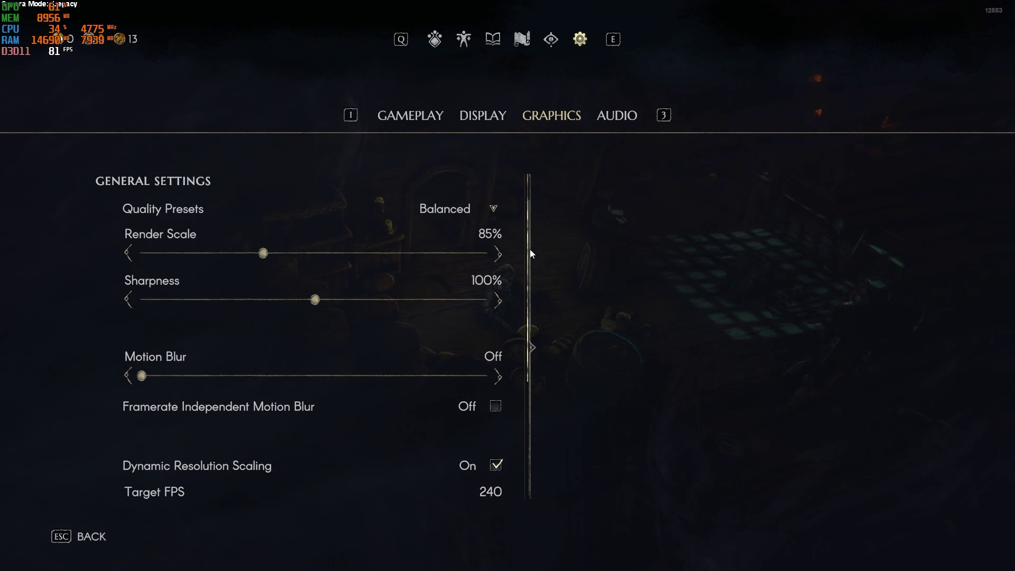
{"action": "key", "text": "Escape"}
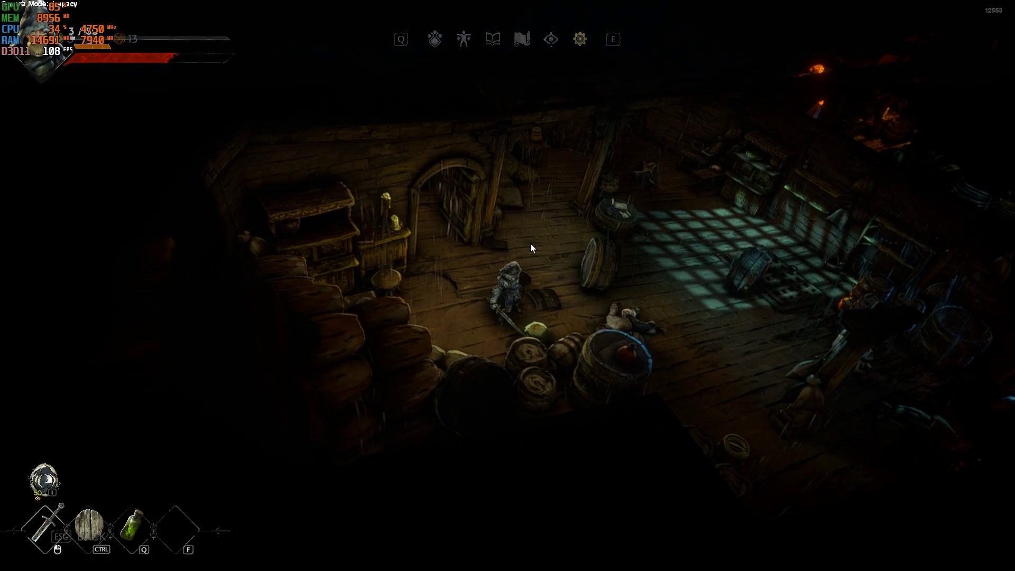